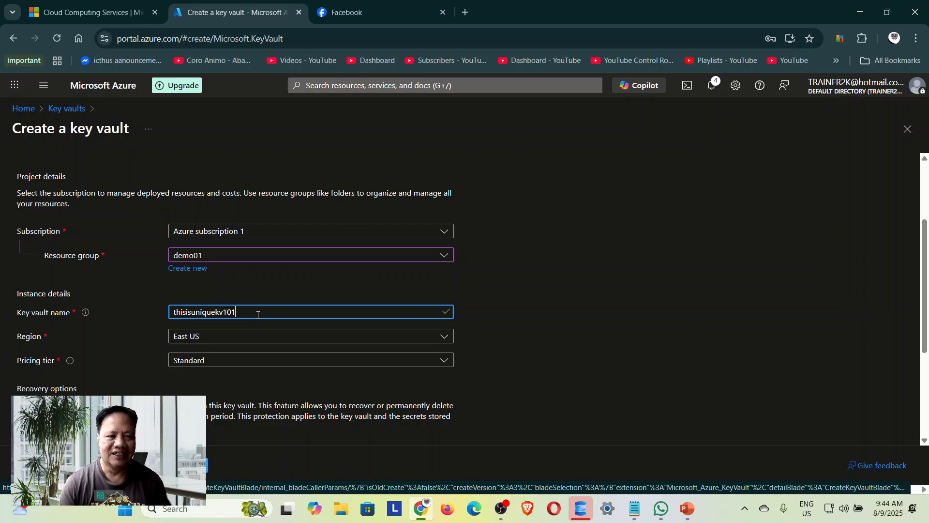
- Name the key vault thisisuniquekv101x, keeping the other settings, and review and create it in resource group demo01
{"action": "left_click_drag", "start_coordinate": [258, 315], "coordinate": [142, 315]}
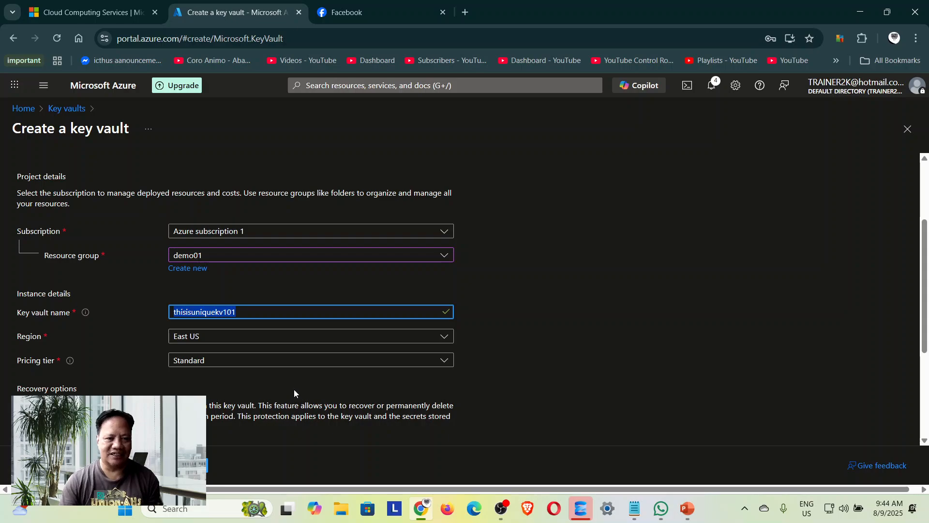
{"action": "left_click", "coordinate": [260, 314]}
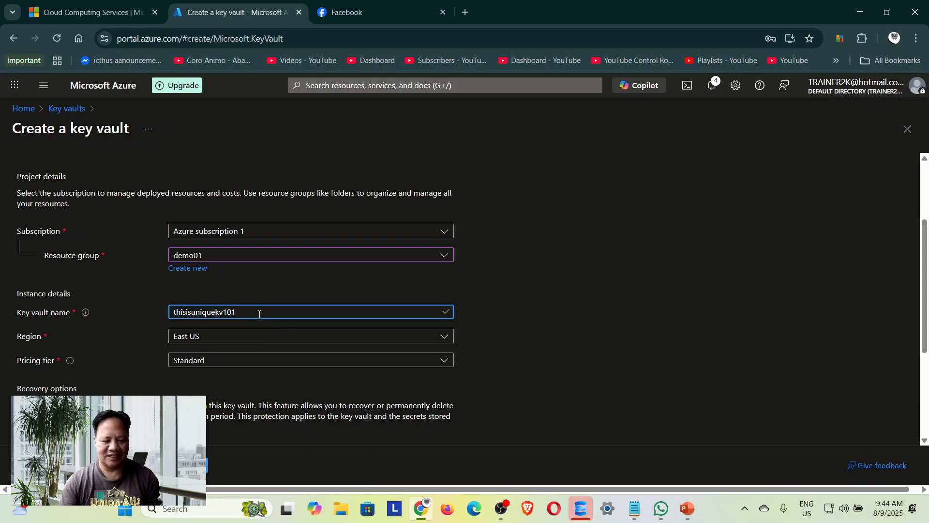
{"action": "type", "text": "x"}
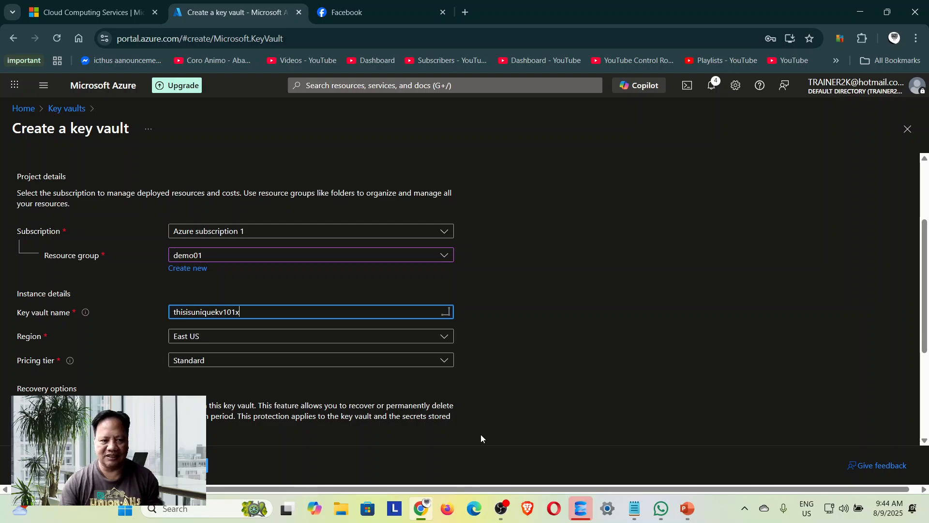
{"action": "left_click", "coordinate": [176, 465]}
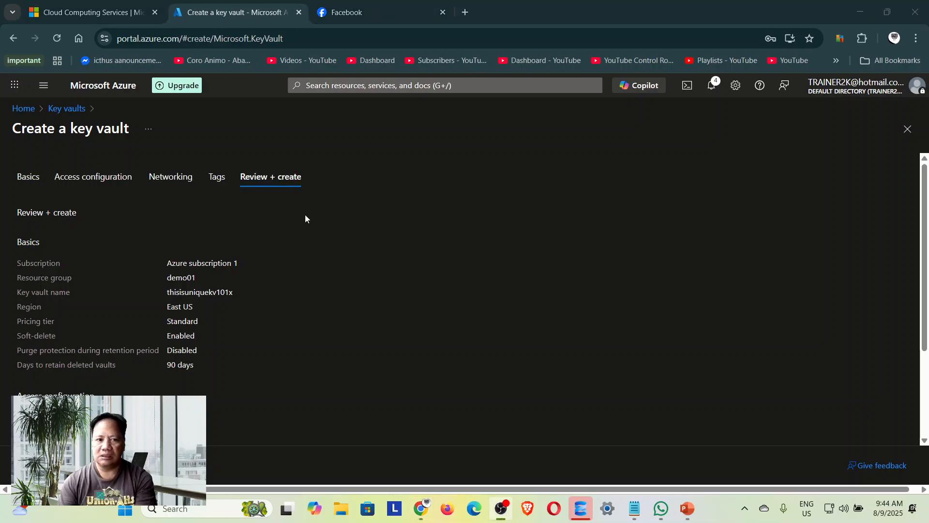
{"action": "scroll", "coordinate": [245, 390], "scroll_direction": "down", "scroll_amount": 3}
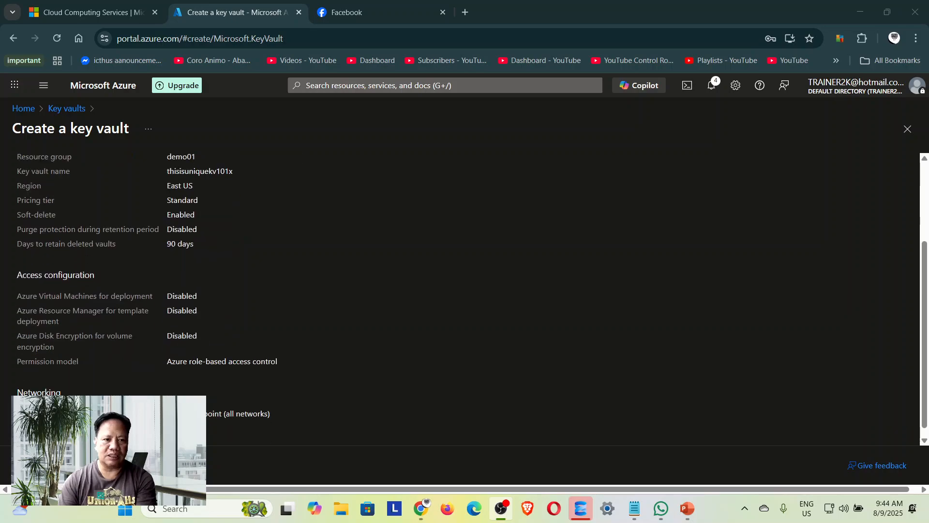
{"action": "left_click", "coordinate": [147, 465]}
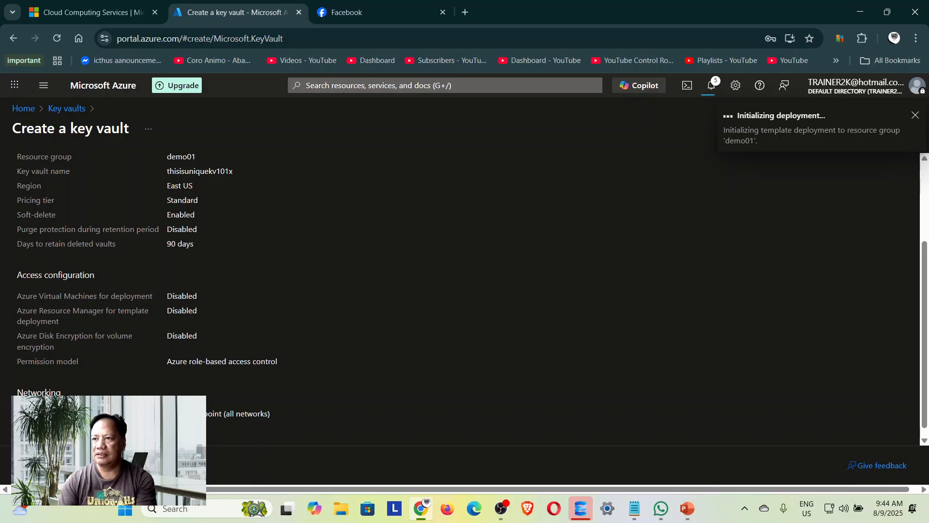
- Switch to Notepad and close the httpsdemo105.vault.azure.net text file without saving its changes
{"action": "key", "text": "alt+Tab"}
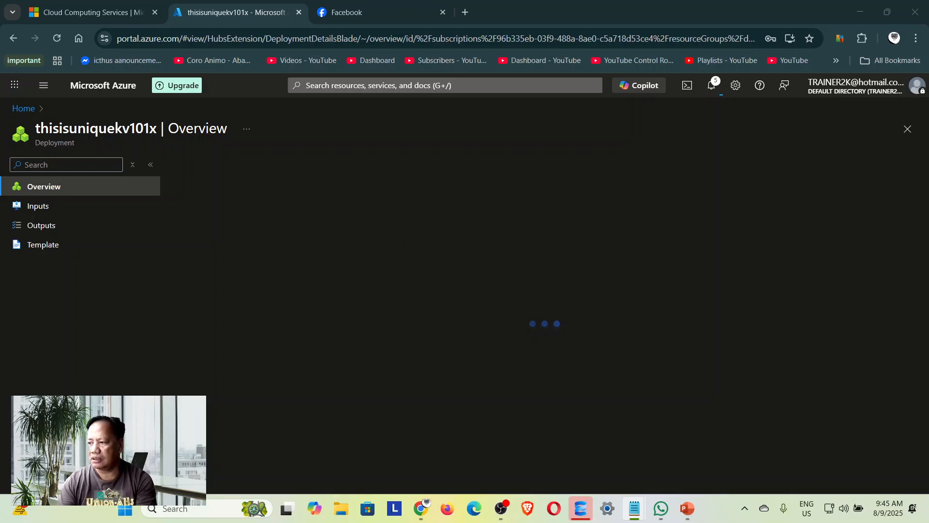
{"action": "key", "text": "alt+Tab"}
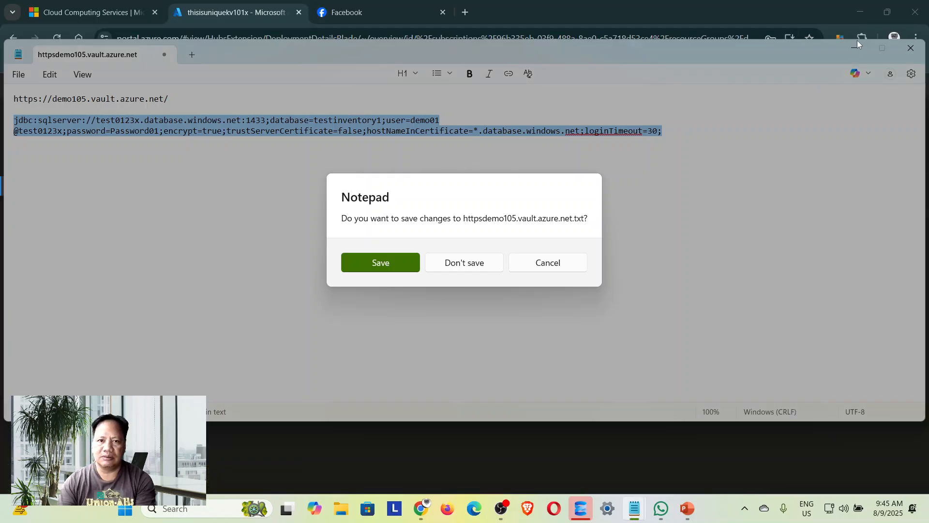
{"action": "left_click", "coordinate": [479, 269]}
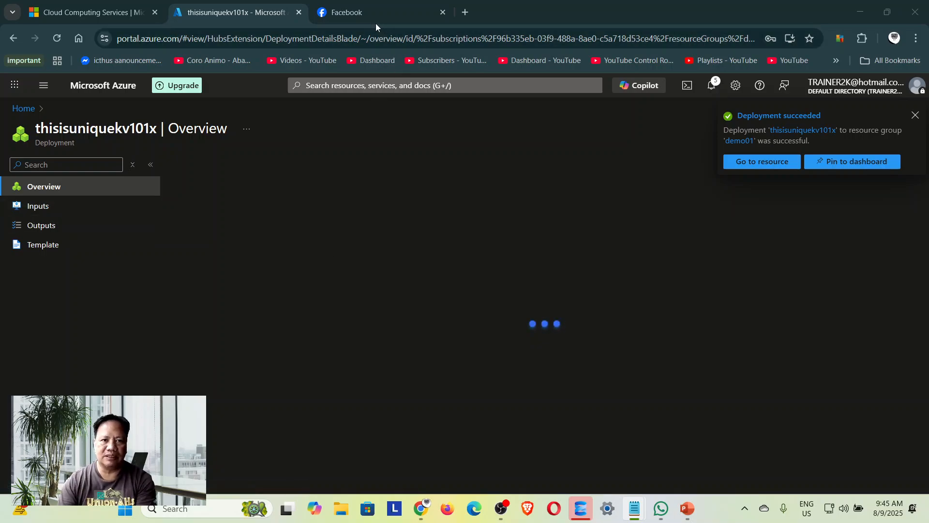
- Switch to the Facebook browser tab, load azure.com there and start signing in to the Azure portal
{"action": "left_click", "coordinate": [370, 11]}
{"action": "left_click", "coordinate": [315, 37]}
{"action": "type", "text": "a"}
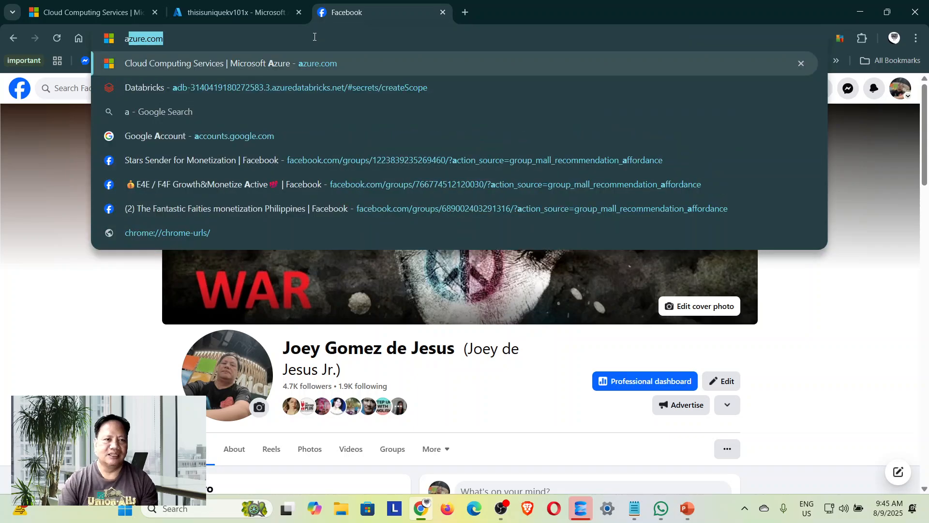
{"action": "key", "text": "Return"}
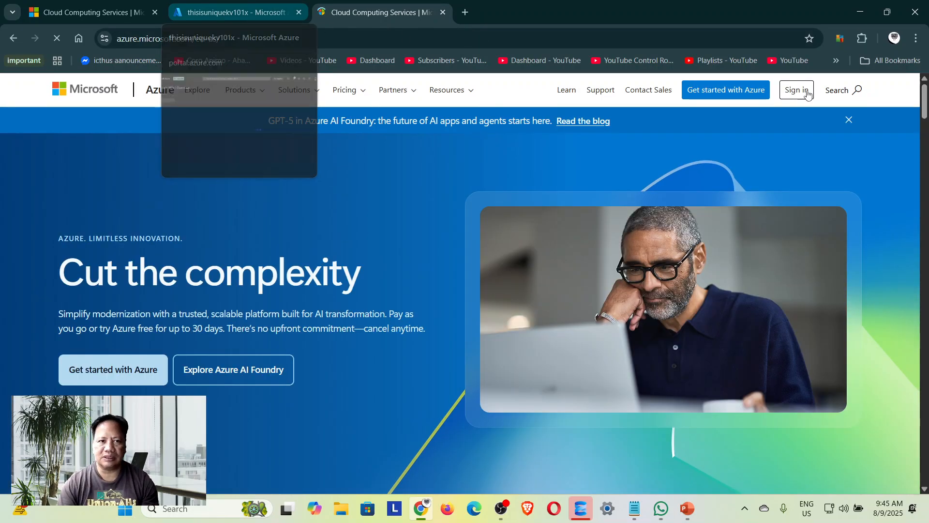
{"action": "left_click", "coordinate": [796, 91]}
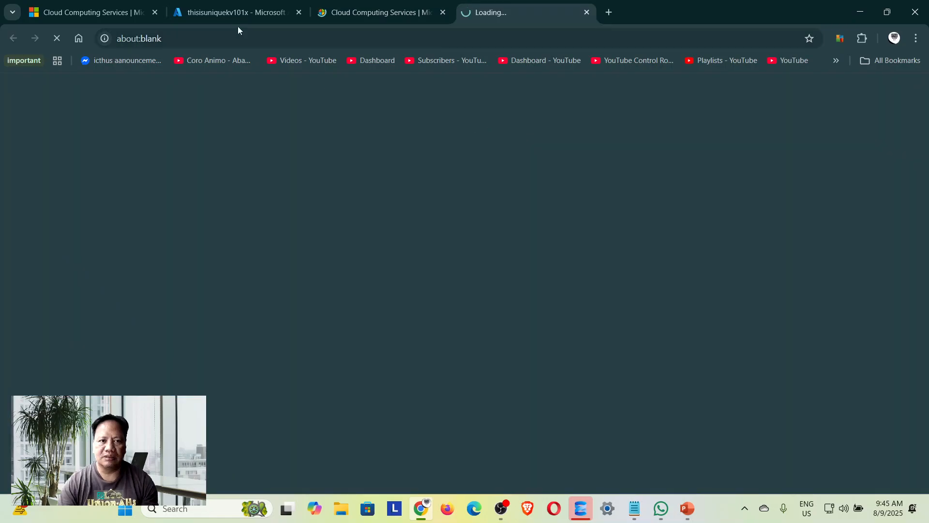
{"action": "left_click", "coordinate": [242, 13]}
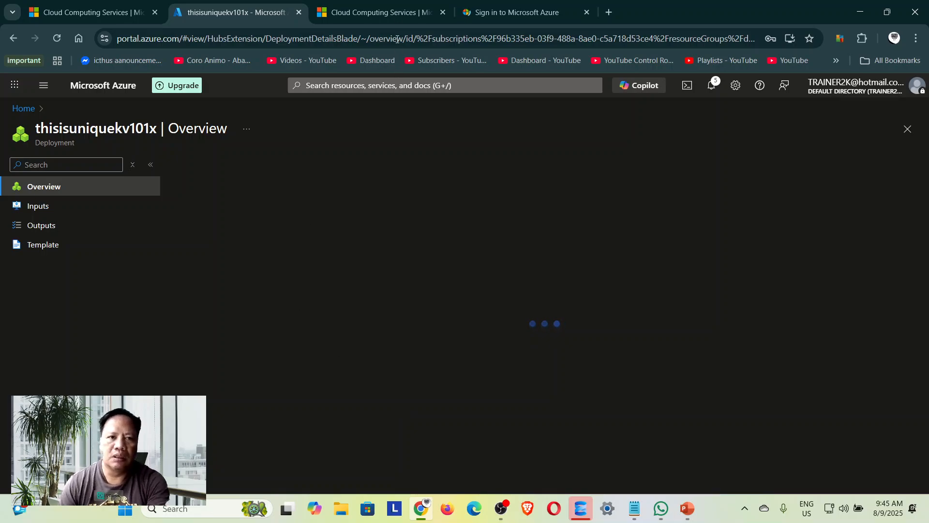
{"action": "left_click", "coordinate": [396, 13]}
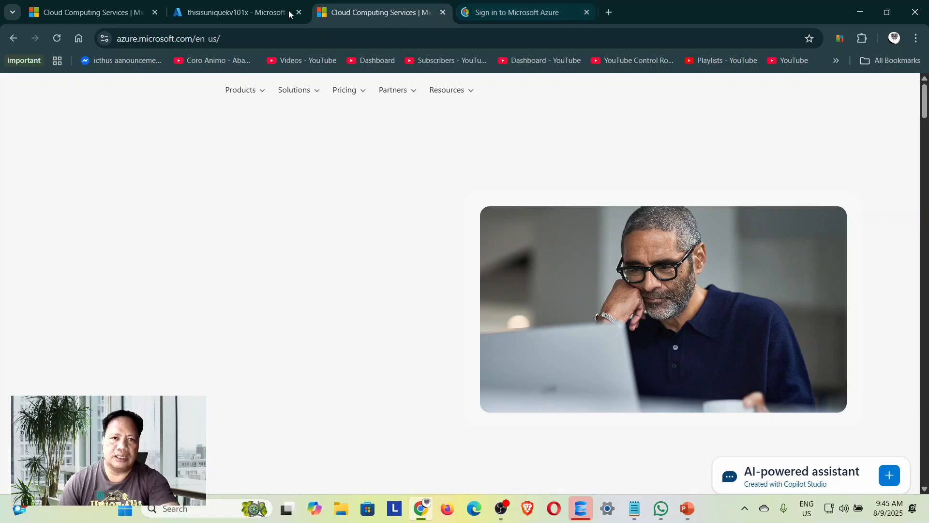
{"action": "left_click", "coordinate": [268, 12]}
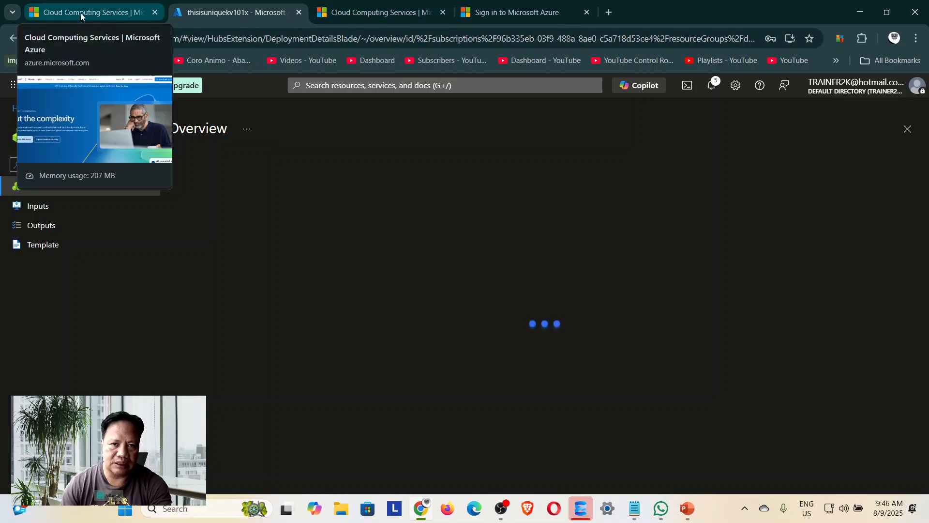
{"action": "left_click", "coordinate": [557, 9]}
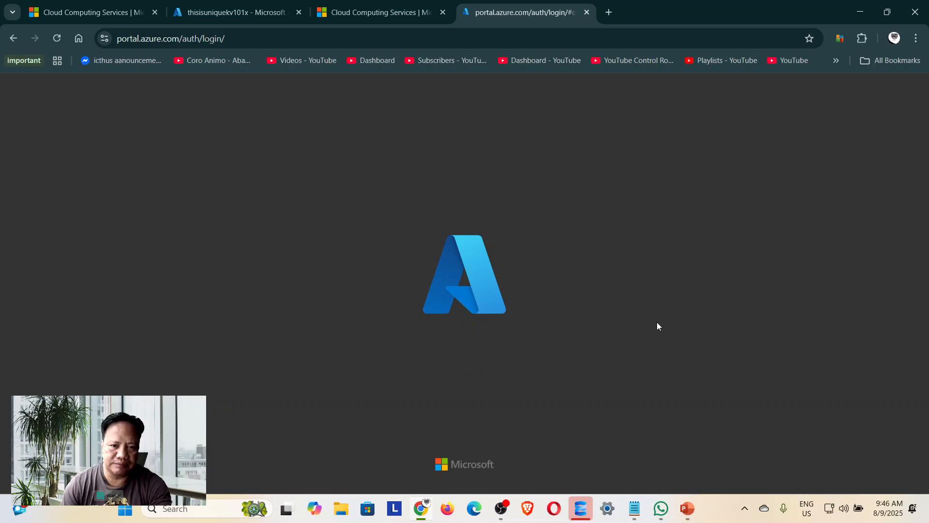
{"action": "left_click", "coordinate": [245, 12]}
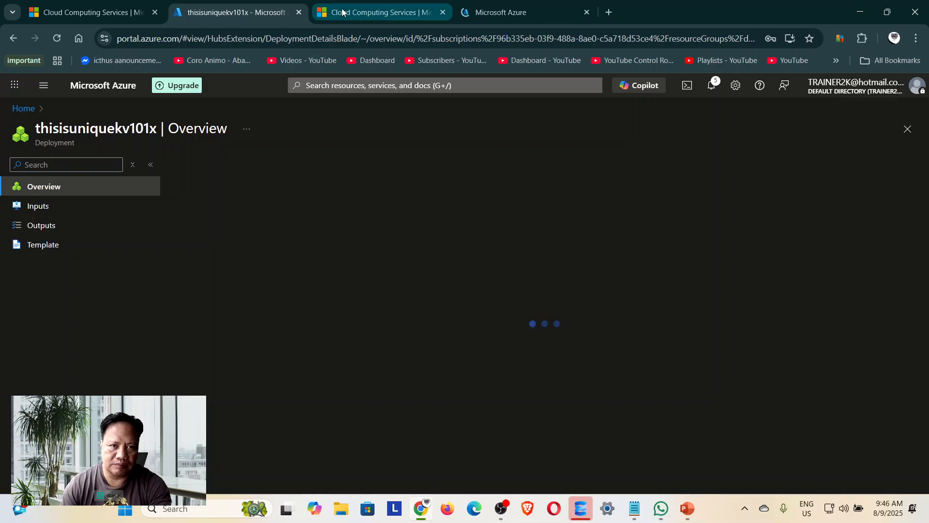
{"action": "left_click", "coordinate": [377, 12]}
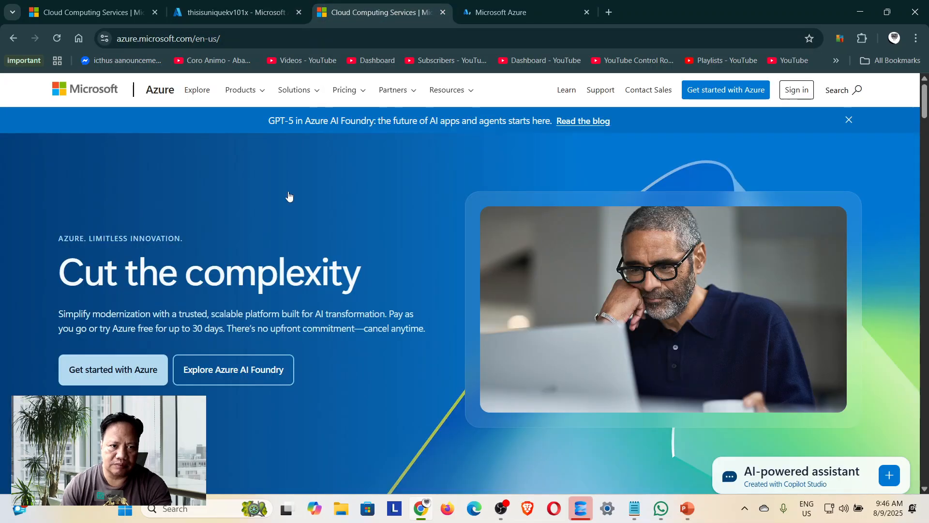
{"action": "left_click", "coordinate": [246, 19]}
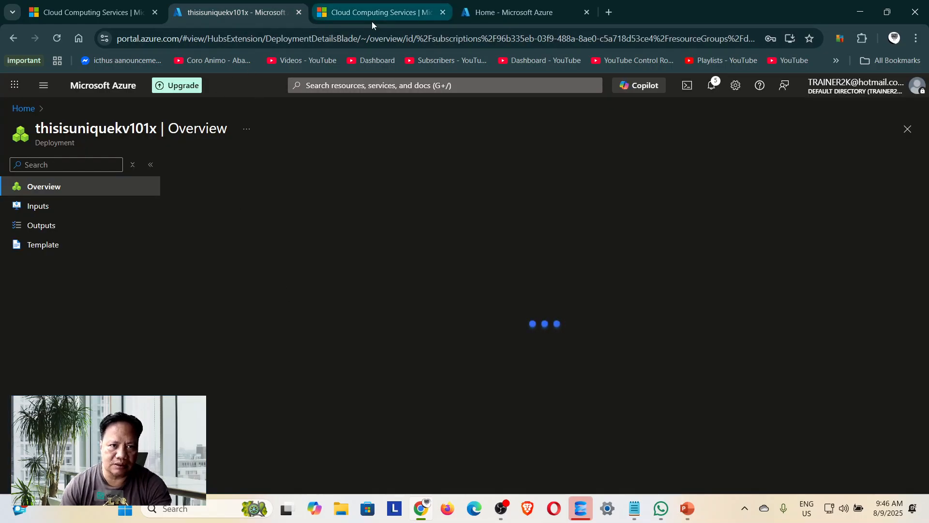
- Open the key vaults list from the newly loaded Azure portal home and open the vault thisisuniquekv101x
{"action": "left_click", "coordinate": [503, 17]}
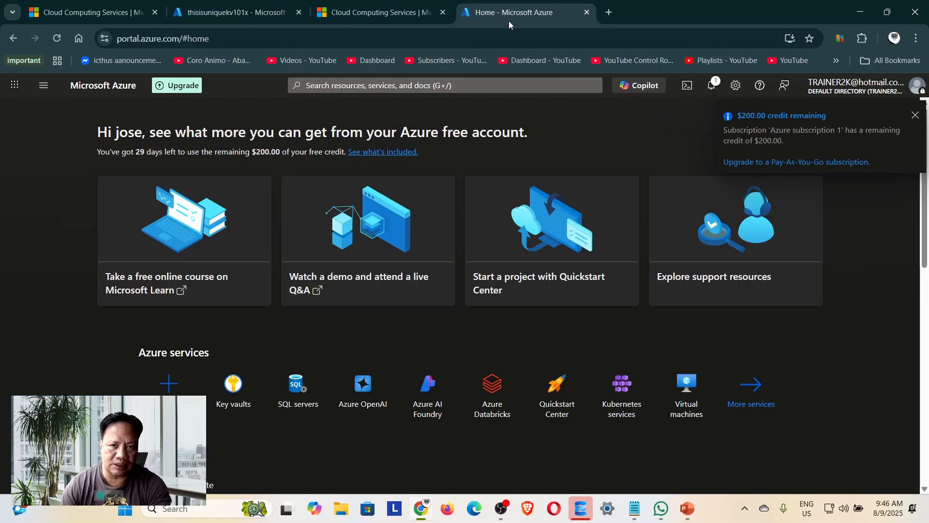
{"action": "left_click", "coordinate": [239, 392]}
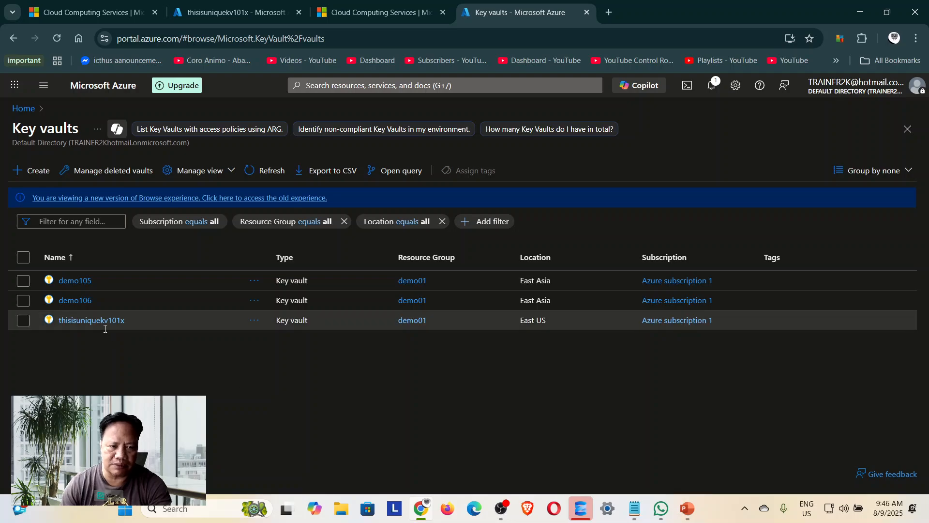
{"action": "left_click", "coordinate": [267, 15]}
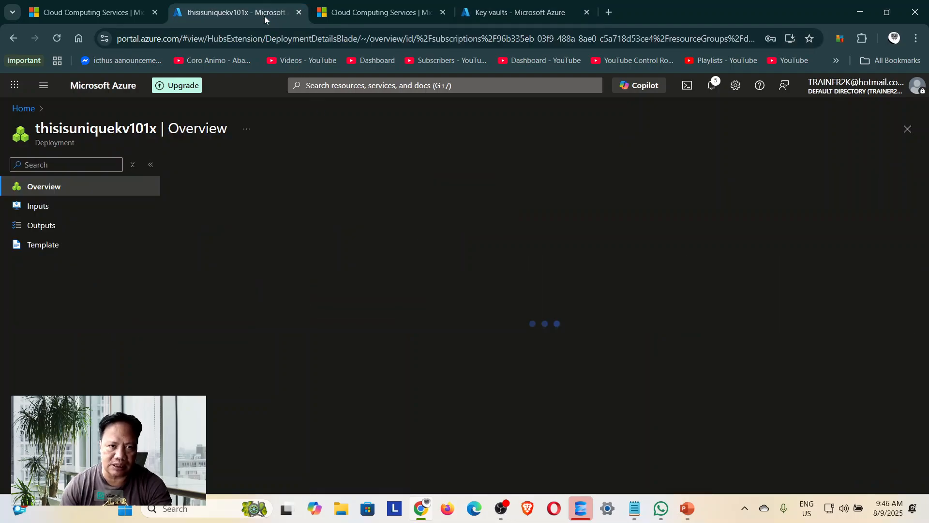
{"action": "left_click", "coordinate": [513, 13]}
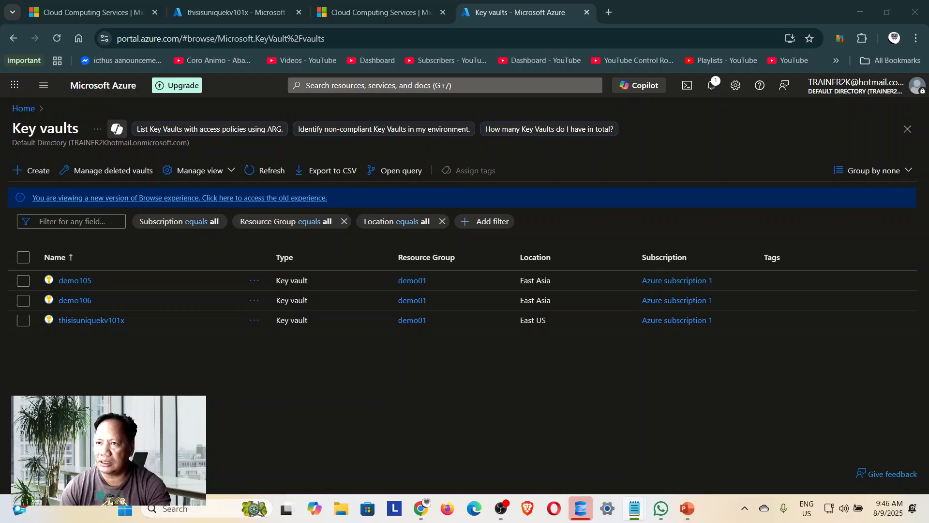
{"action": "left_click", "coordinate": [64, 320]}
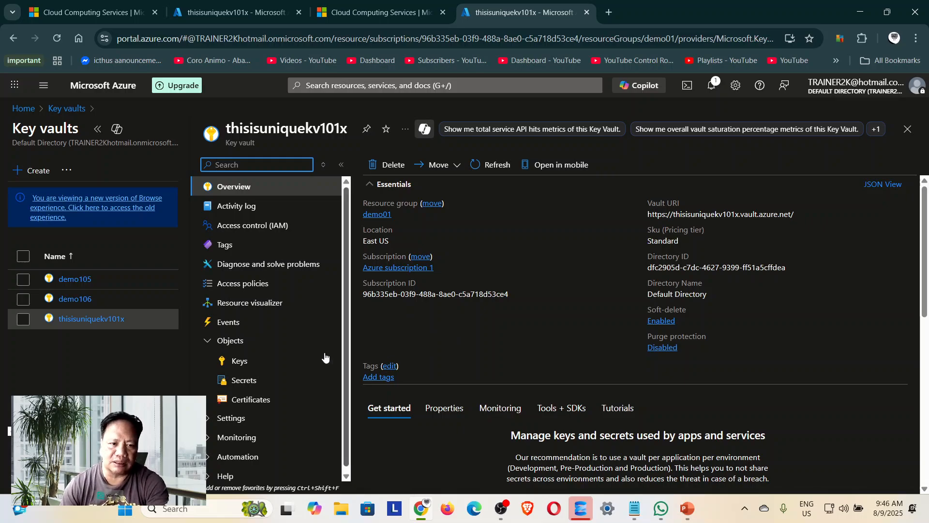
- Start a role assignment in the vault's access control, choose the Key Vault Secrets User role and proceed to its members
{"action": "left_click", "coordinate": [237, 228]}
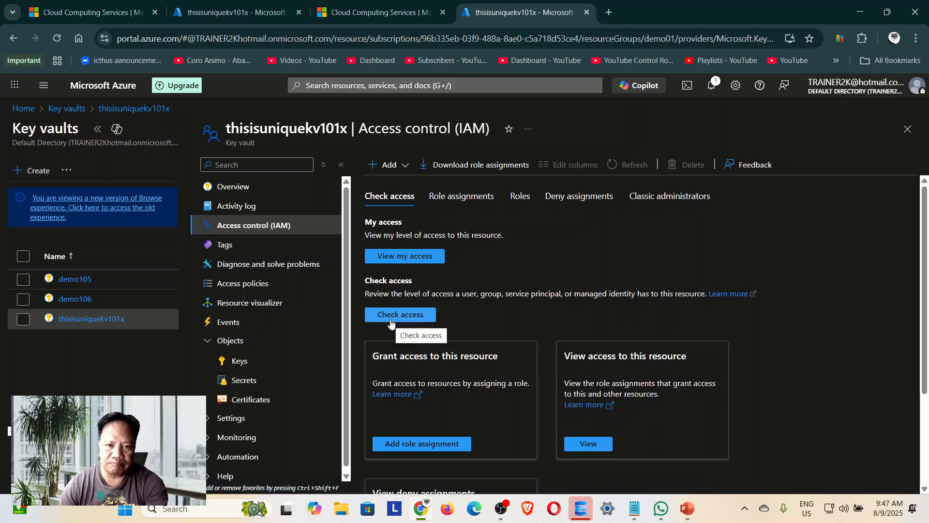
{"action": "left_click", "coordinate": [422, 443]}
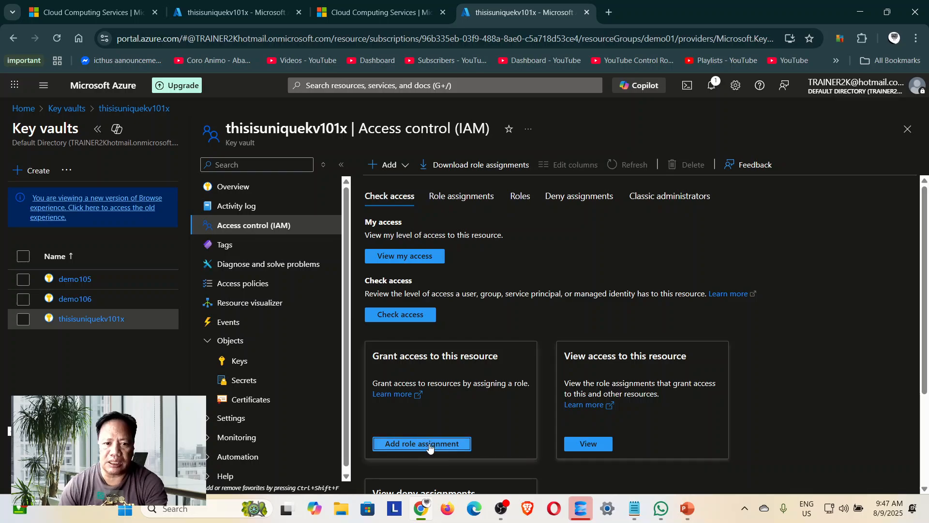
{"action": "scroll", "coordinate": [587, 312], "scroll_direction": "down", "scroll_amount": 3}
{"action": "left_click", "coordinate": [451, 444]}
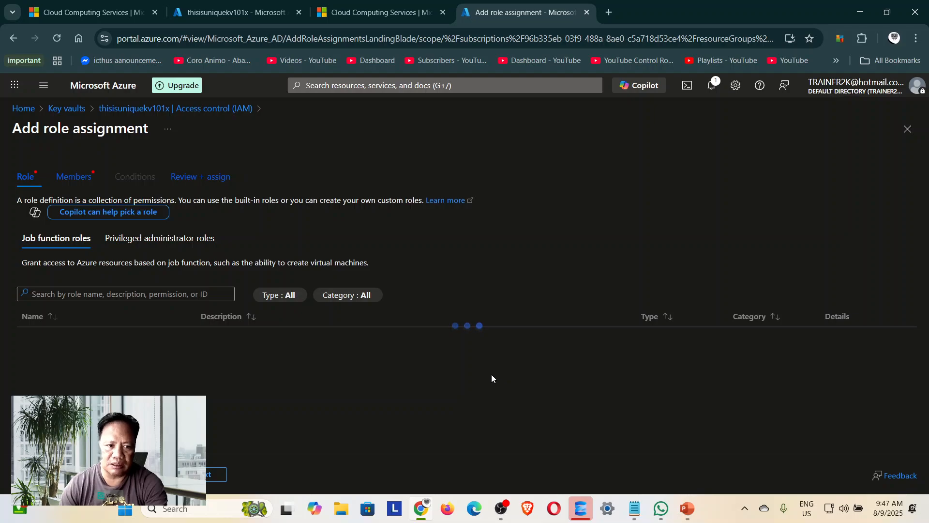
{"action": "scroll", "coordinate": [483, 375], "scroll_direction": "down", "scroll_amount": 4}
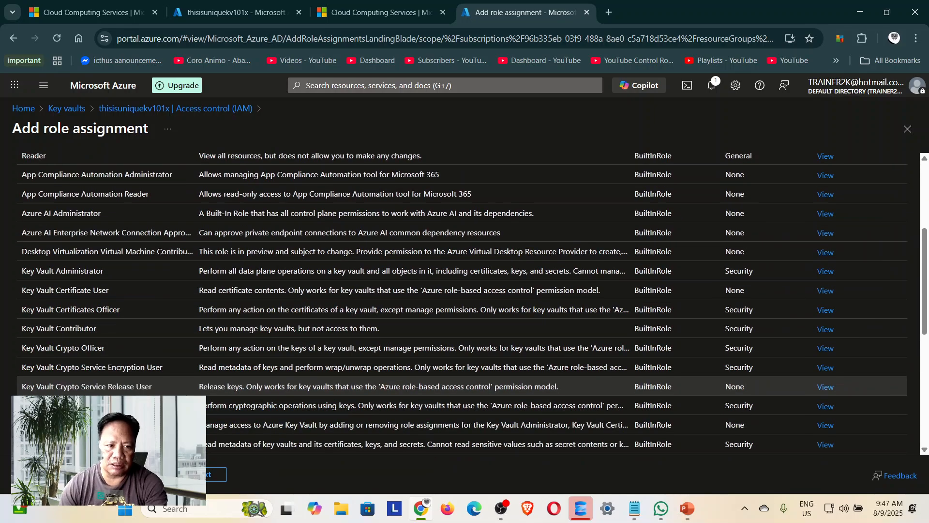
{"action": "scroll", "coordinate": [483, 392], "scroll_direction": "down", "scroll_amount": 2}
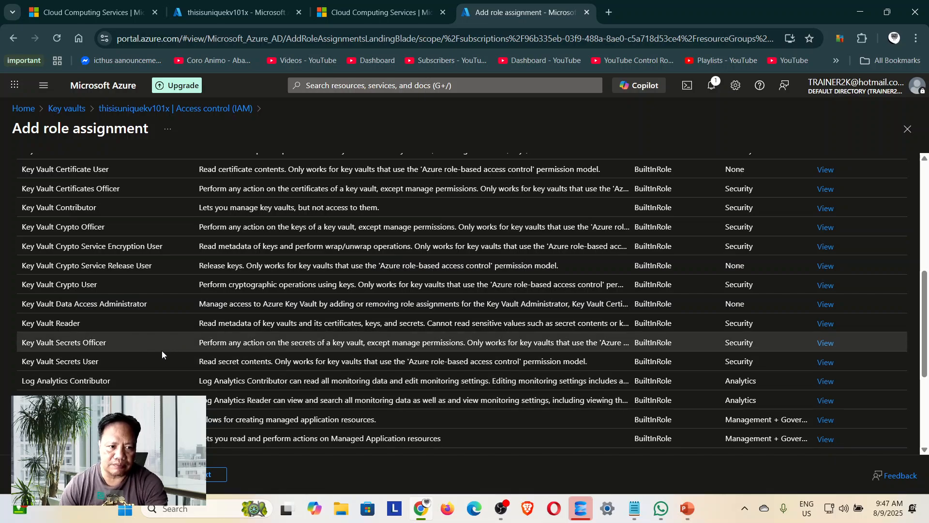
{"action": "left_click", "coordinate": [90, 361]}
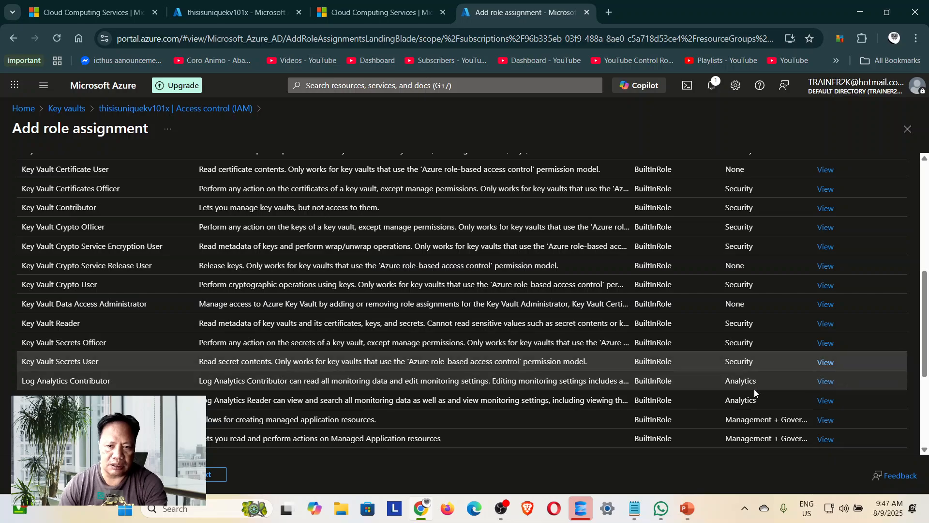
{"action": "left_click", "coordinate": [217, 476]}
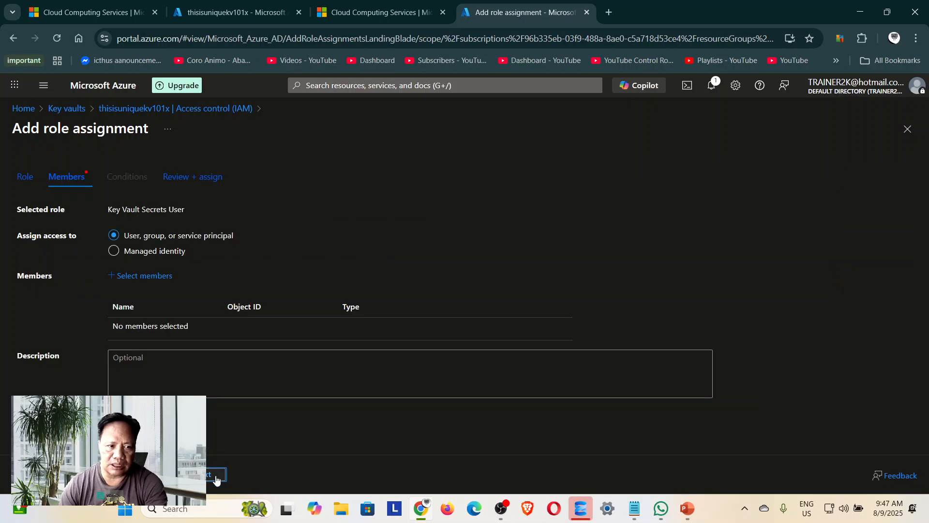
- Add the listed guest user as a member of the Key Vault Secrets User role assignment
{"action": "left_click", "coordinate": [151, 277]}
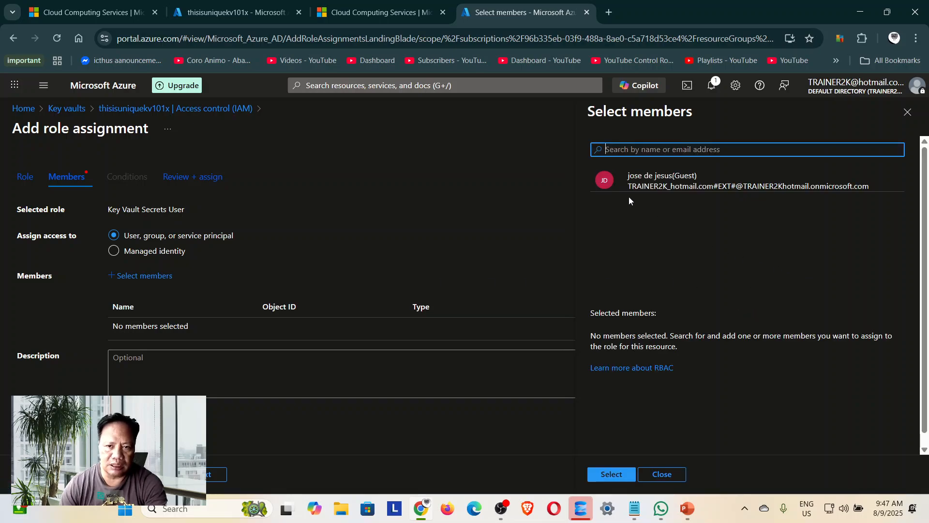
{"action": "left_click", "coordinate": [616, 184]}
{"action": "left_click", "coordinate": [612, 474]}
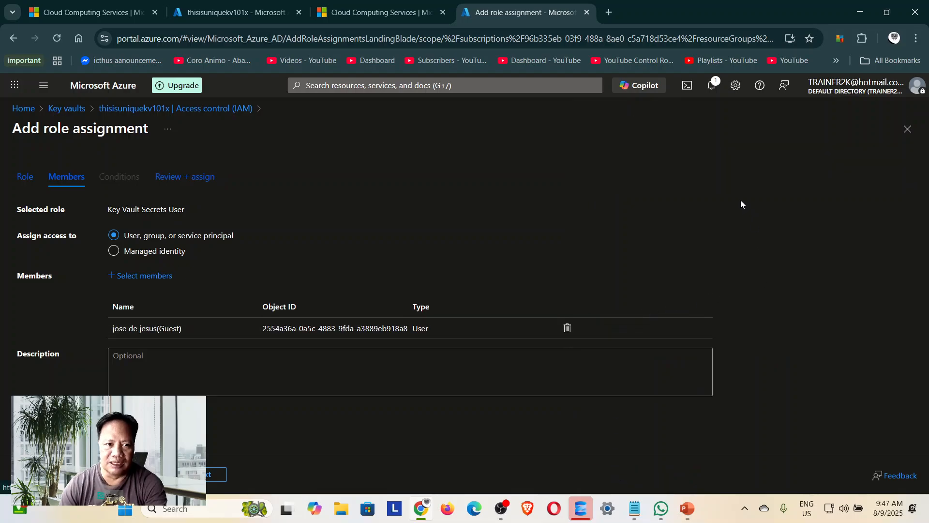
- Search for db in the member selection and add dbmanagedidentity as another member of the Key Vault Secrets User role assignment
{"action": "left_click", "coordinate": [353, 373]}
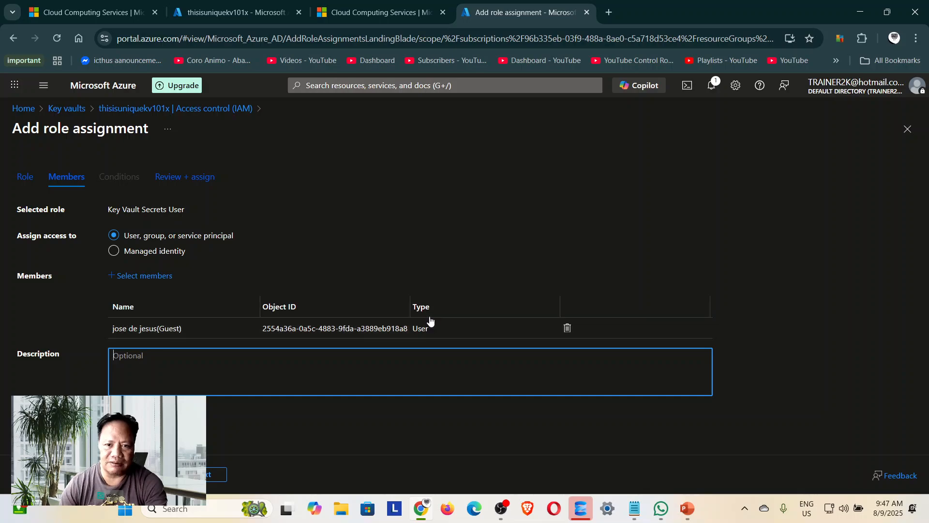
{"action": "left_click", "coordinate": [150, 276]}
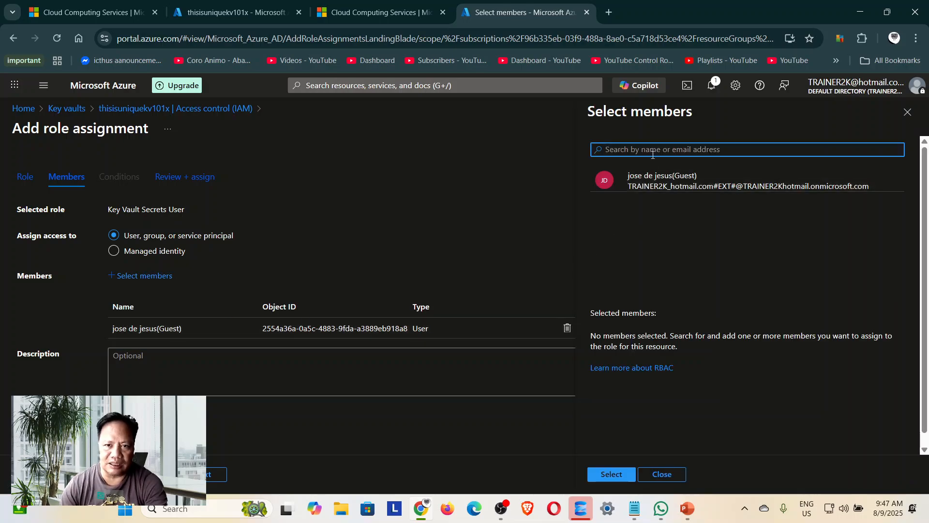
{"action": "type", "text": "db"}
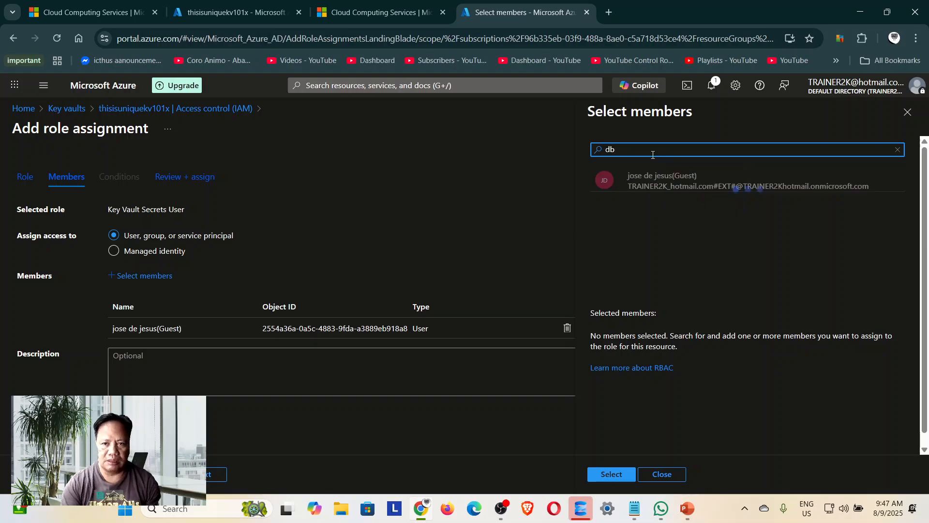
{"action": "left_click", "coordinate": [701, 182]}
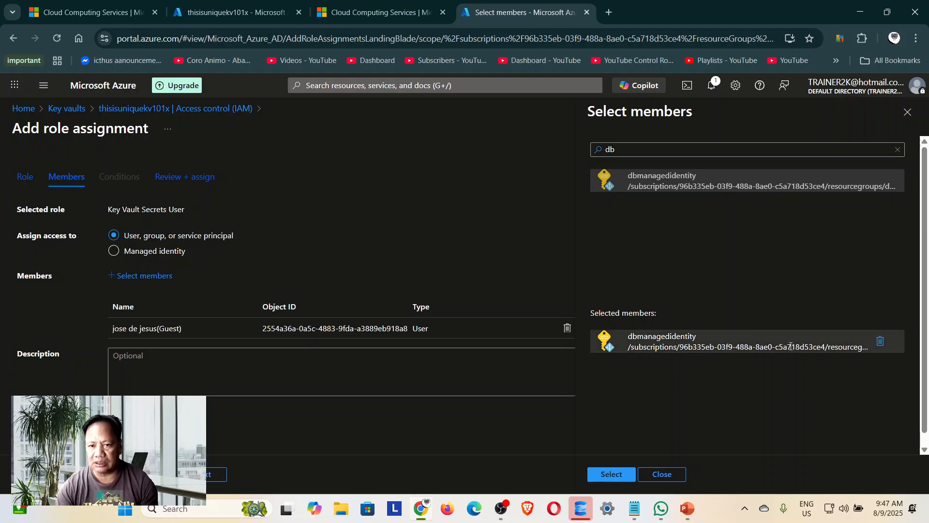
{"action": "left_click", "coordinate": [612, 474]}
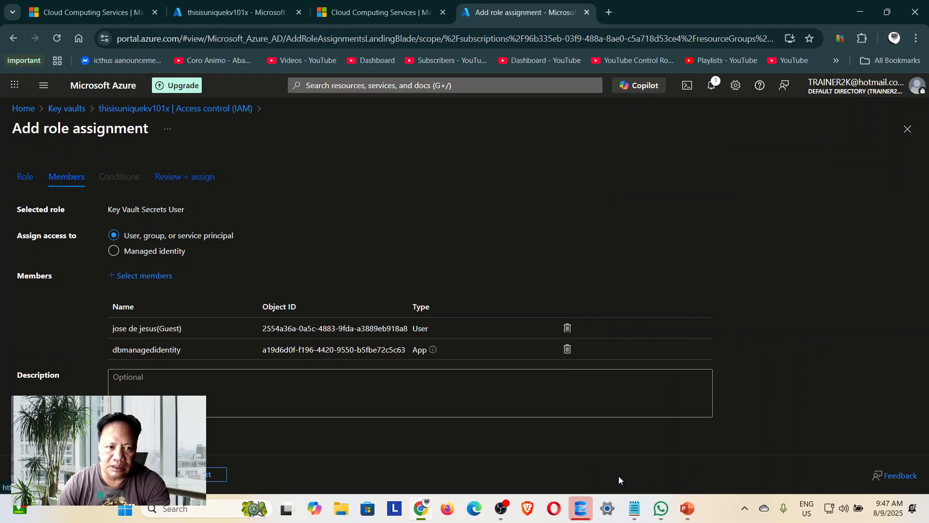
- Proceed to the review of the role assignment and assign the Key Vault Secrets User role to both members
{"action": "left_click", "coordinate": [213, 475]}
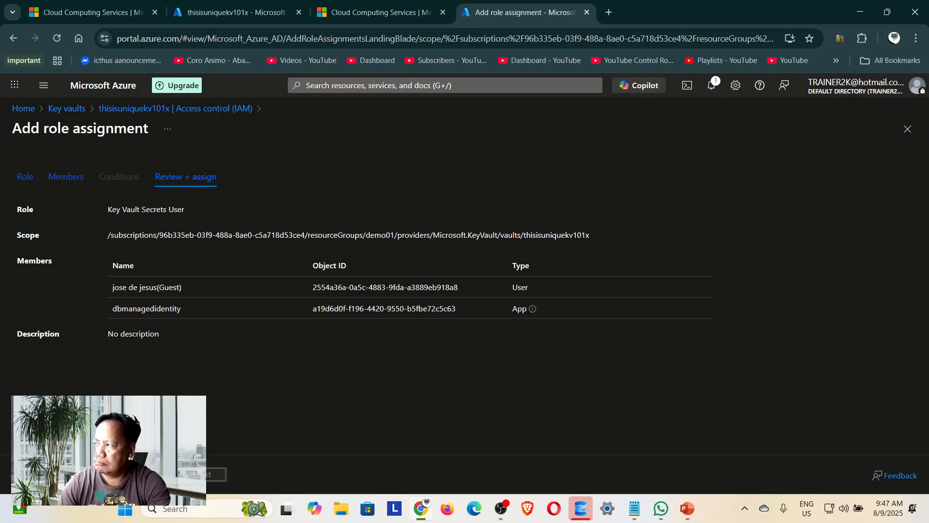
{"action": "key", "text": "alt+Tab"}
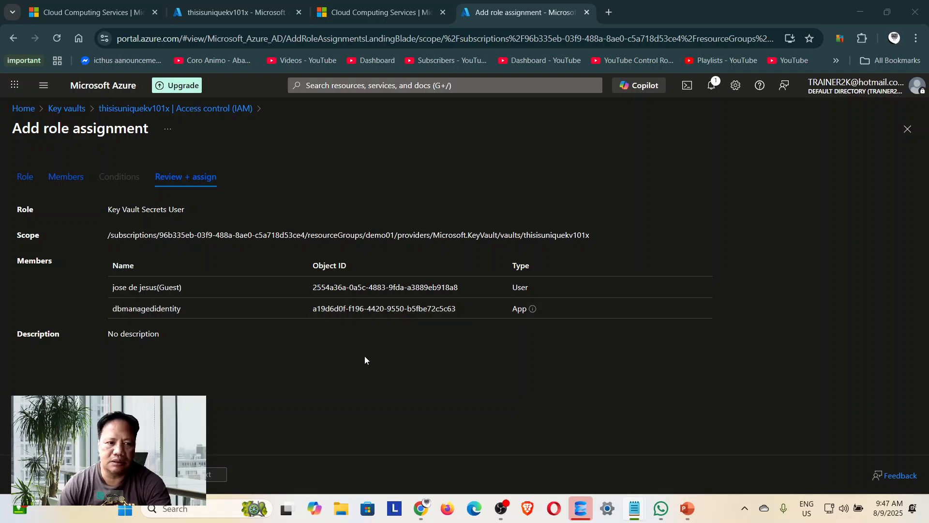
{"action": "left_click", "coordinate": [48, 475]}
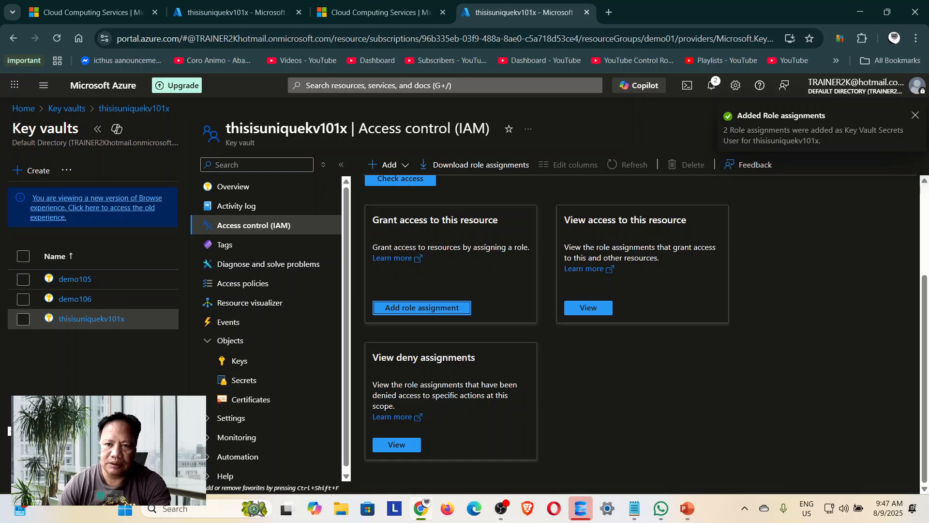
{"action": "key", "text": "alt+Tab"}
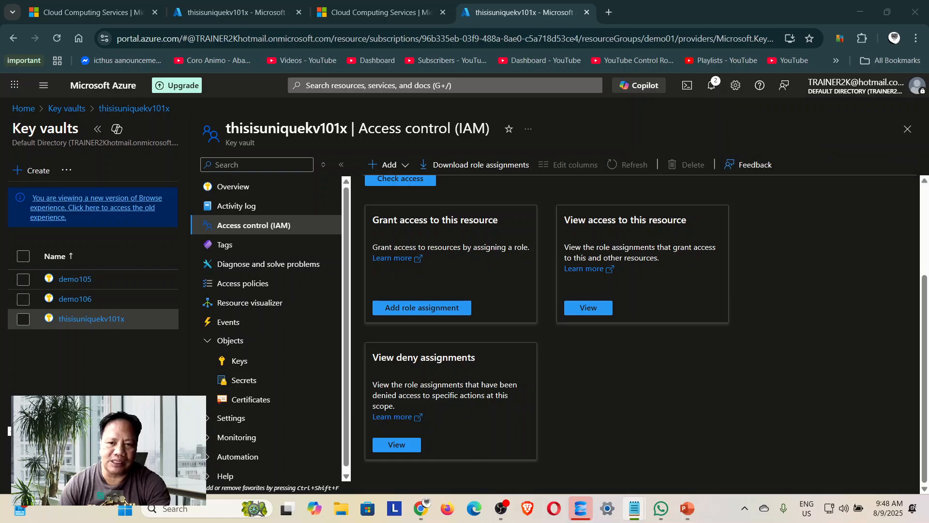
- Start creating a manual secret in the thisisuniquekv101x vault and name it sqlcon01
{"action": "left_click", "coordinate": [246, 383]}
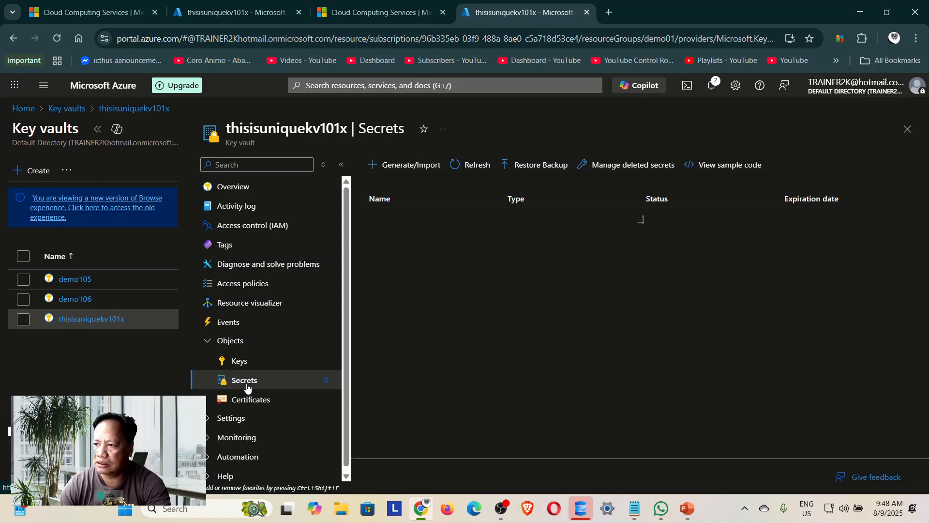
{"action": "left_click", "coordinate": [419, 166]}
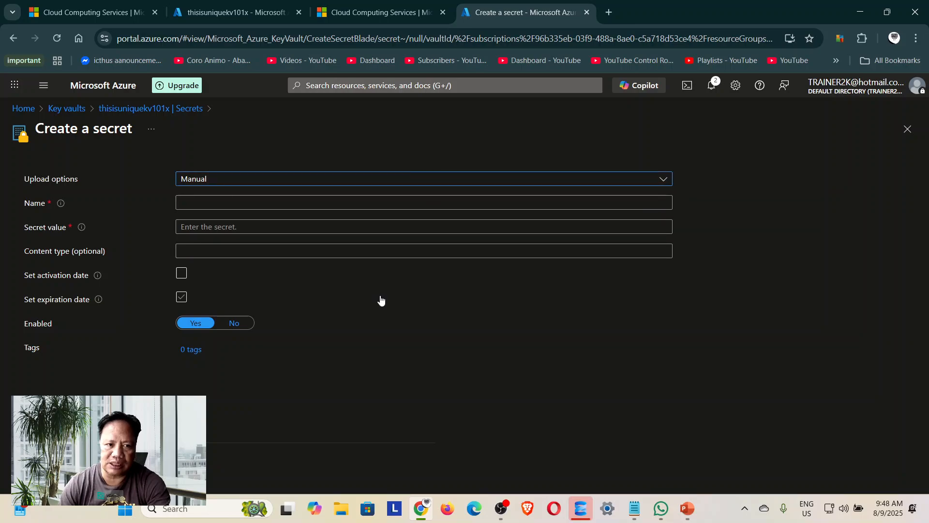
{"action": "left_click", "coordinate": [229, 205]}
{"action": "left_click_drag", "start_coordinate": [228, 204], "coordinate": [132, 202]}
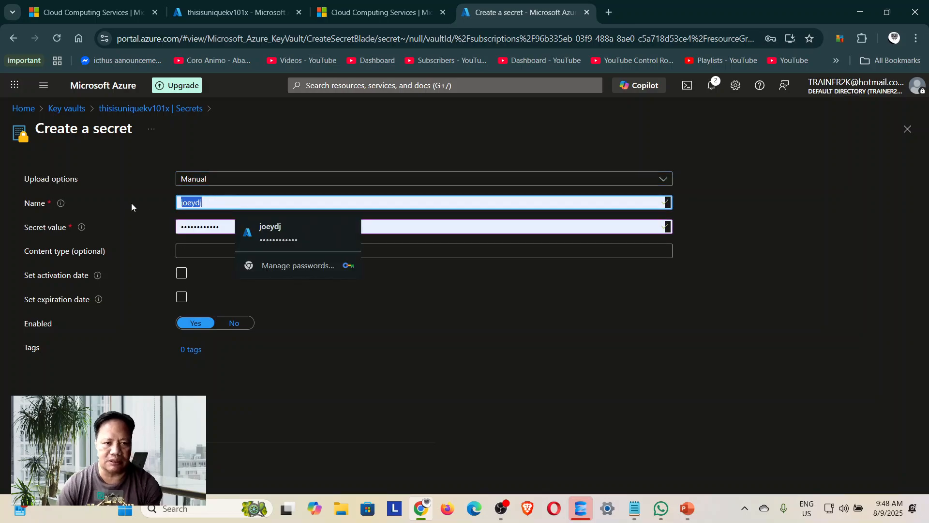
{"action": "type", "text": "sqlc"}
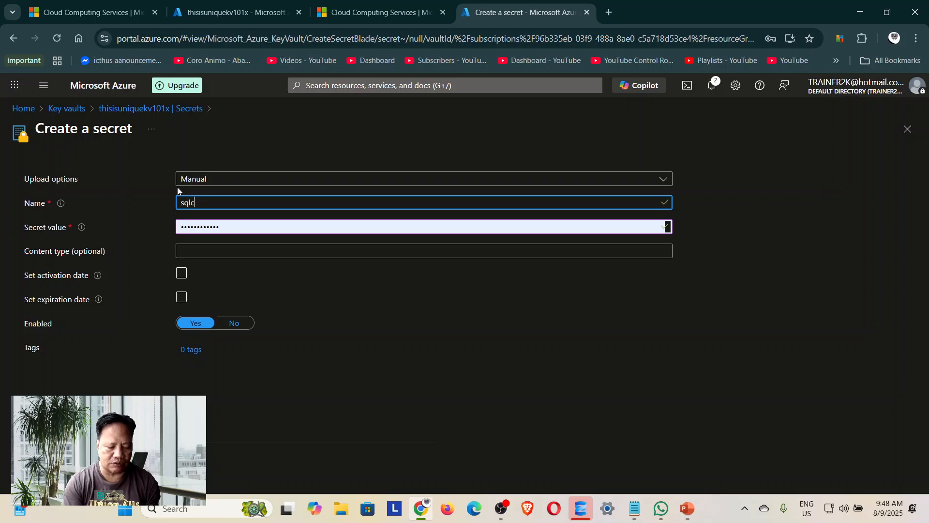
{"action": "type", "text": "on01"}
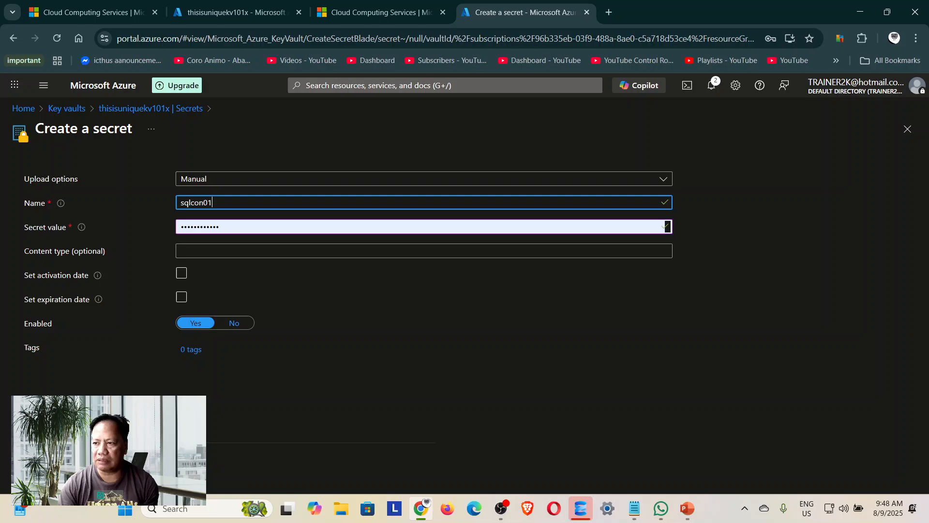
{"action": "key", "text": "alt+Tab"}
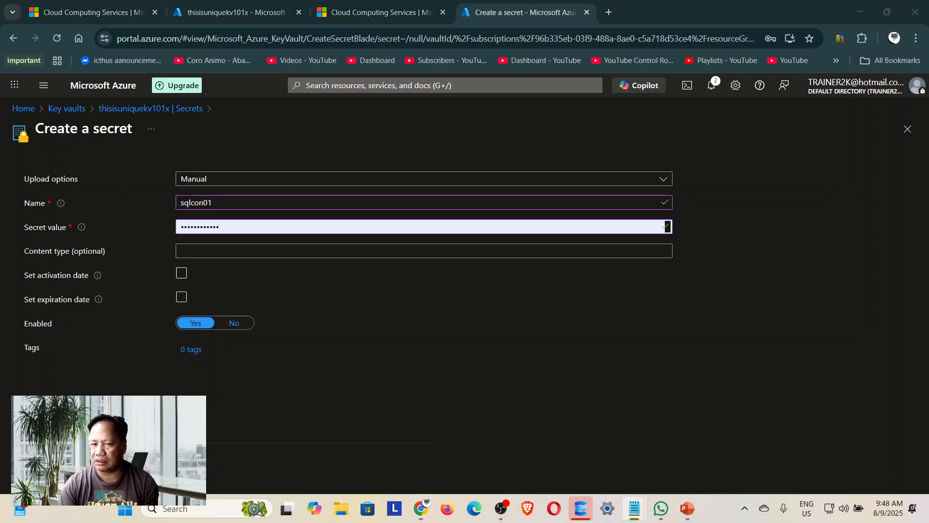
- Load azure.com in a new browser tab and sign in to the Azure portal with the first listed account
{"action": "left_click", "coordinate": [610, 13]}
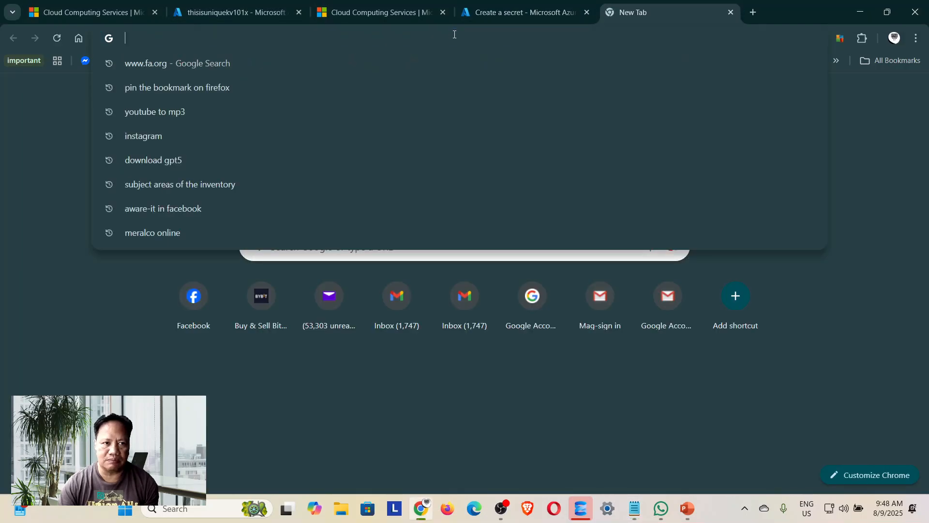
{"action": "type", "text": "az"}
{"action": "key", "text": "BackSpace"}
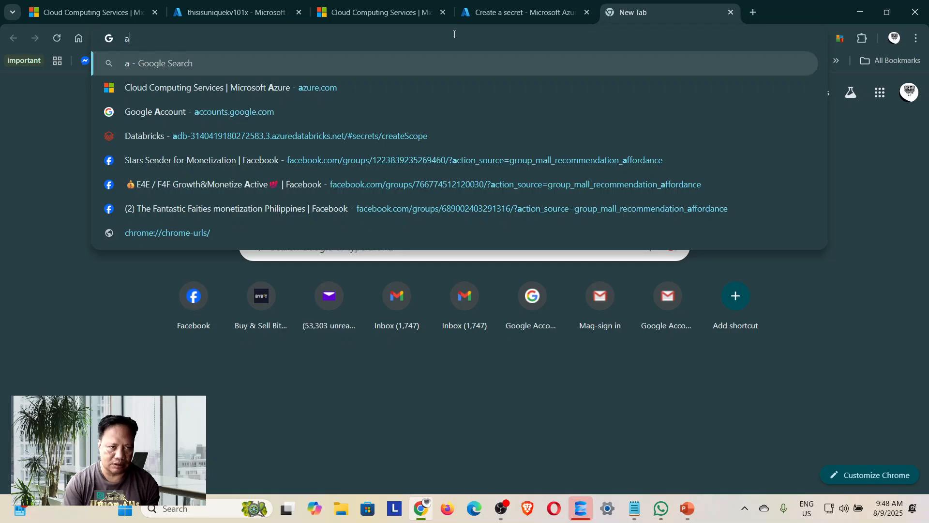
{"action": "type", "text": "zure.com"}
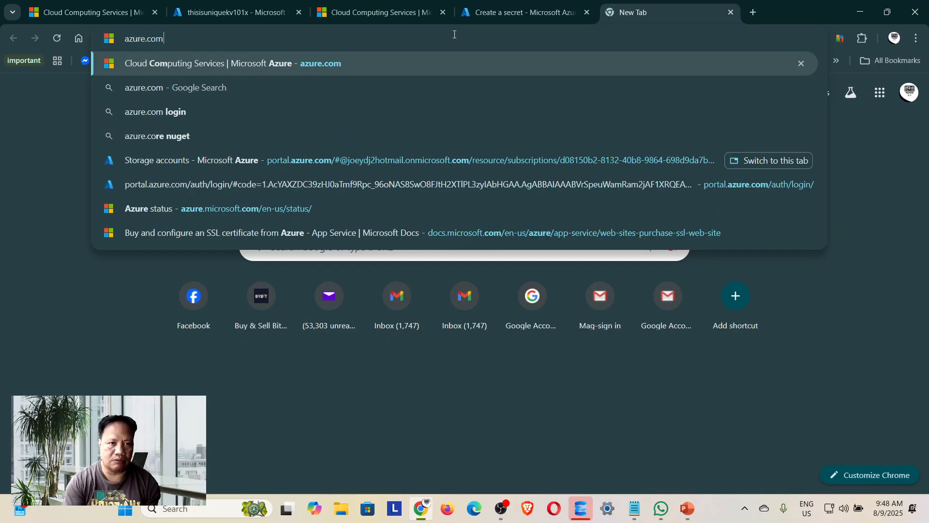
{"action": "key", "text": "Return"}
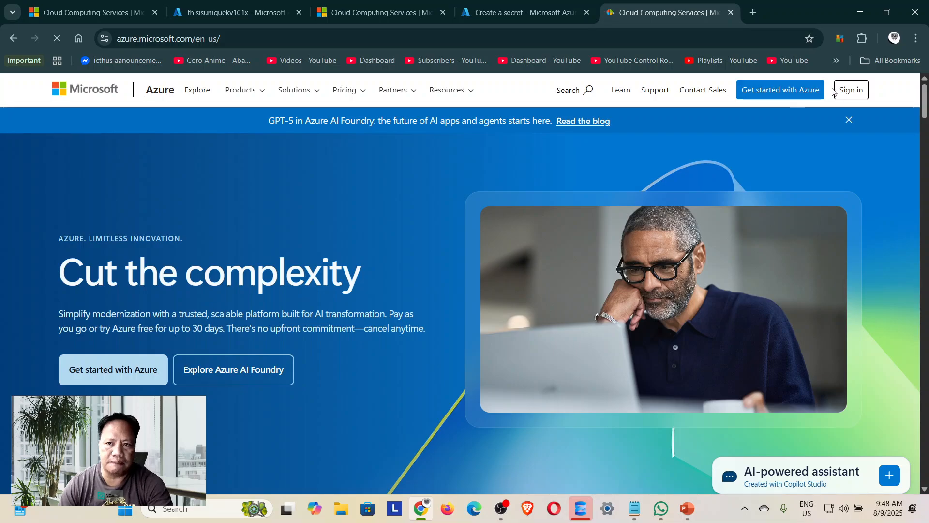
{"action": "left_click", "coordinate": [849, 91]}
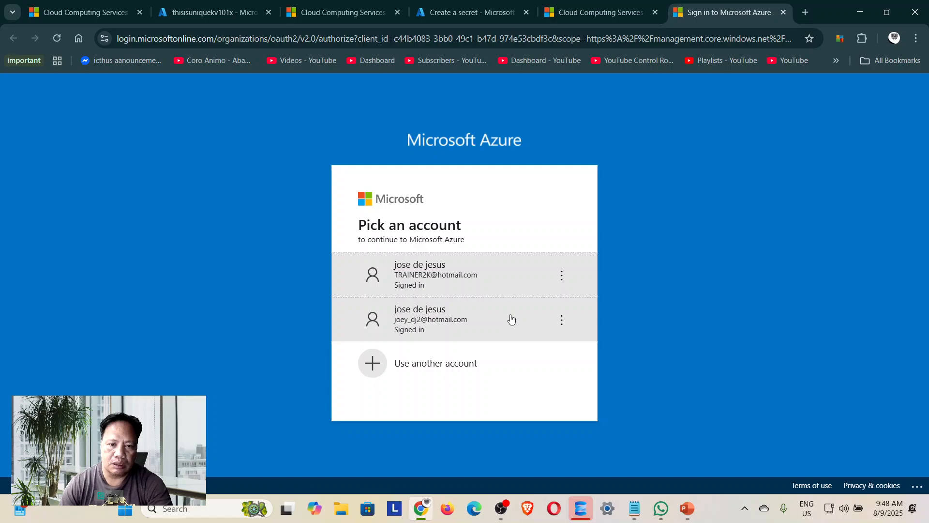
{"action": "left_click", "coordinate": [465, 272]}
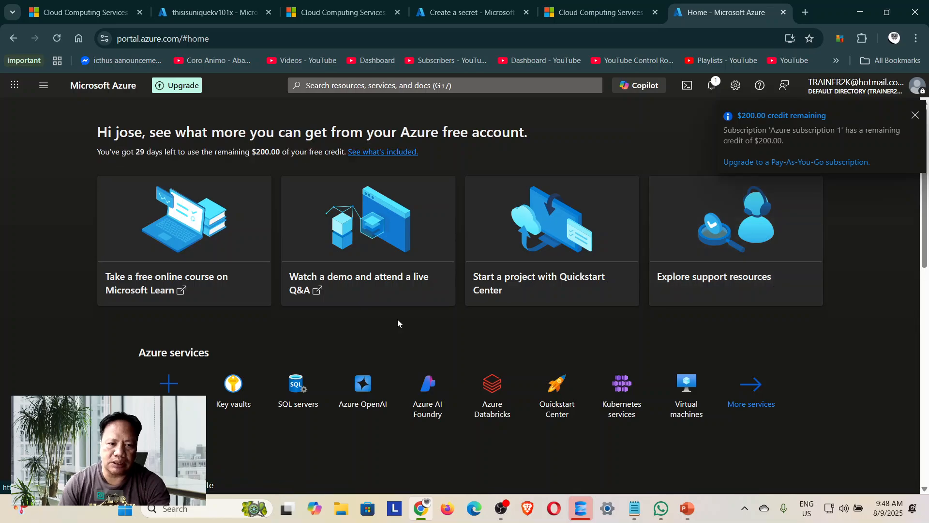
- Open the SQL server test0123x from the SQL servers list and open its testinventory1 database
{"action": "left_click", "coordinate": [301, 393]}
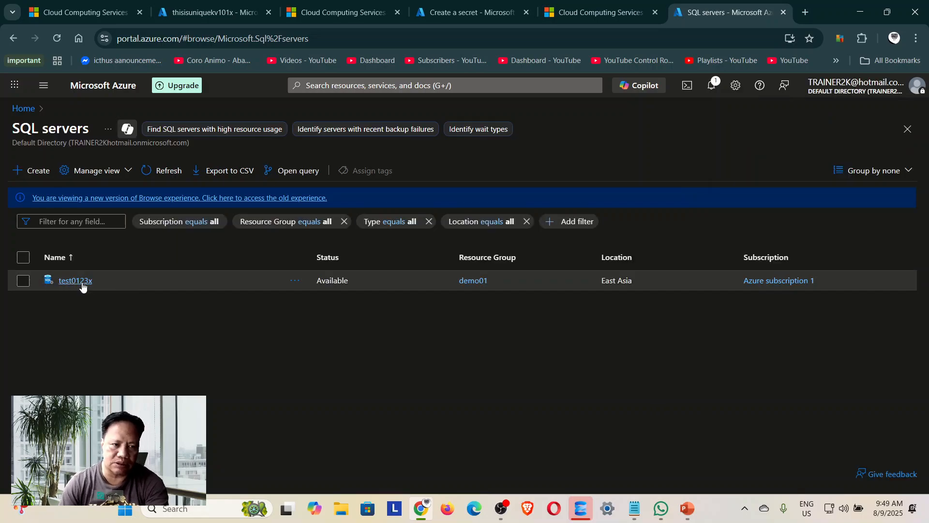
{"action": "left_click", "coordinate": [88, 283]}
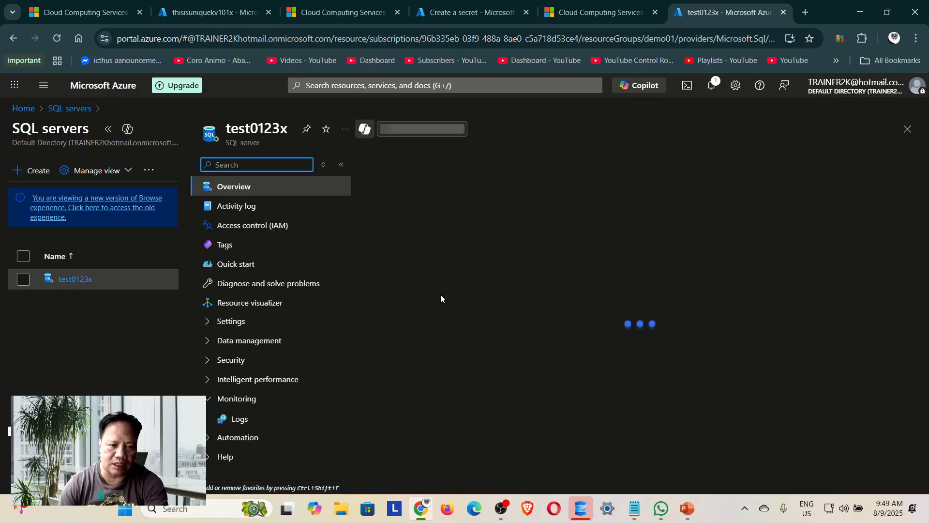
{"action": "scroll", "coordinate": [829, 295], "scroll_direction": "down", "scroll_amount": 10}
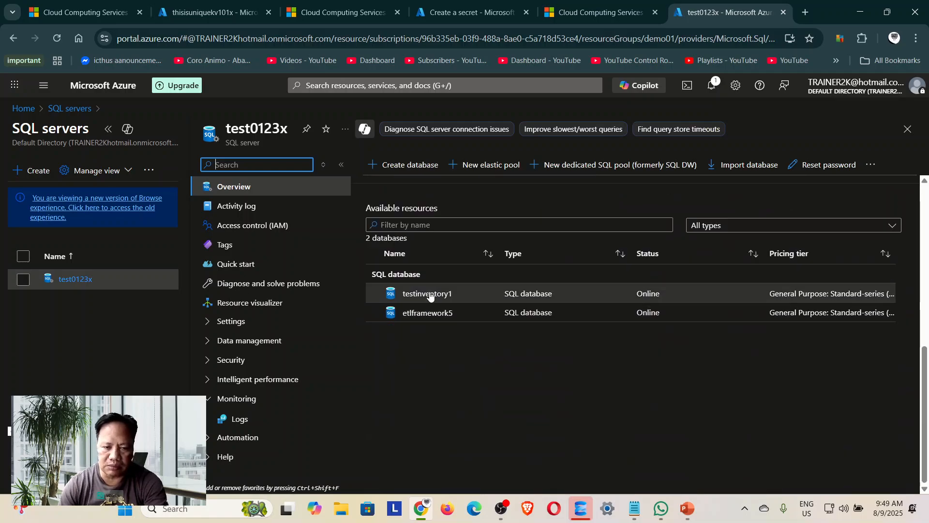
{"action": "left_click", "coordinate": [429, 293]}
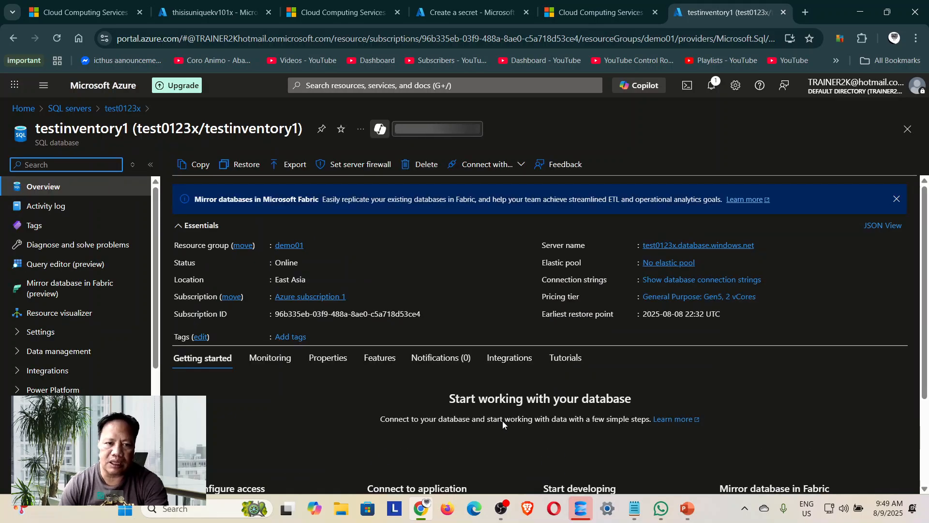
- Open the connection strings of the testinventory1 database and show the JDBC ones
{"action": "scroll", "coordinate": [527, 407], "scroll_direction": "down", "scroll_amount": 3}
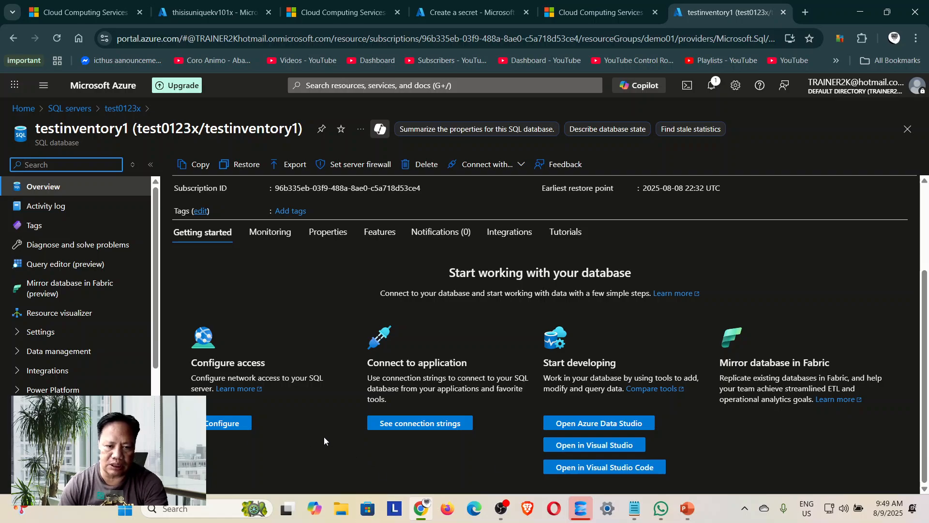
{"action": "left_click", "coordinate": [392, 425]}
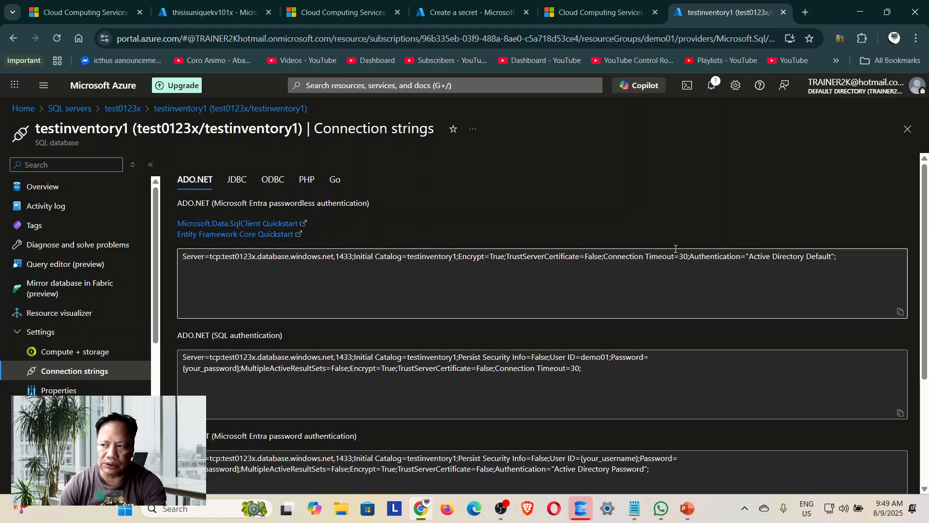
{"action": "left_click", "coordinate": [237, 180]}
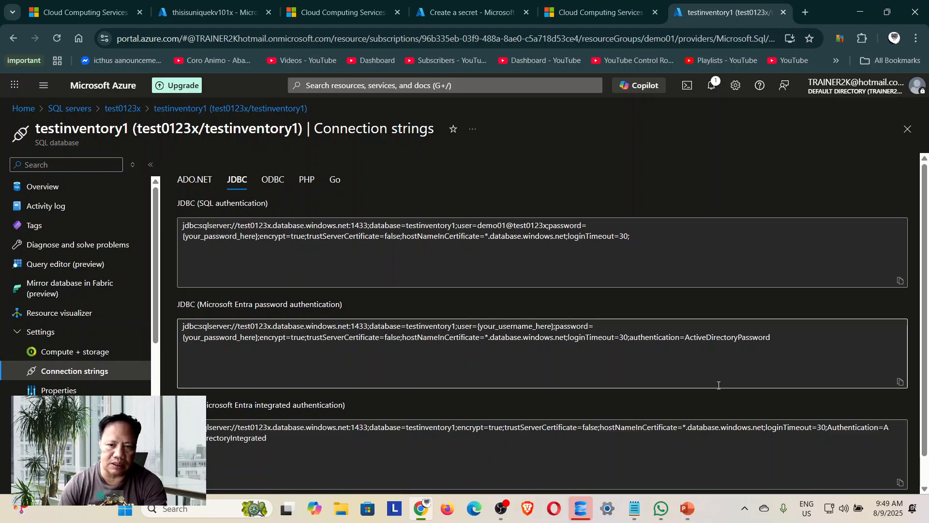
- Select the entire JDBC connection string for Microsoft Entra password authentication and return to the browser tab with the unfinished secret
{"action": "left_click", "coordinate": [386, 370]}
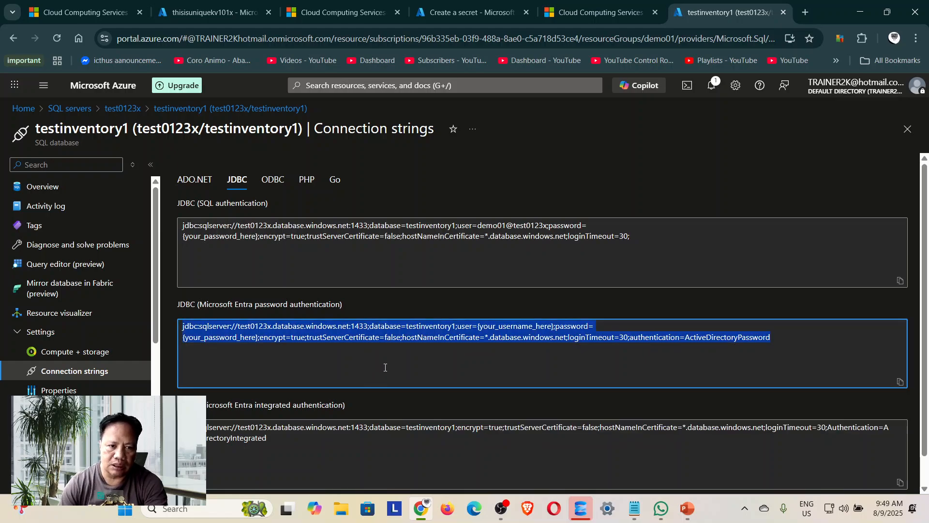
{"action": "left_click", "coordinate": [711, 363]}
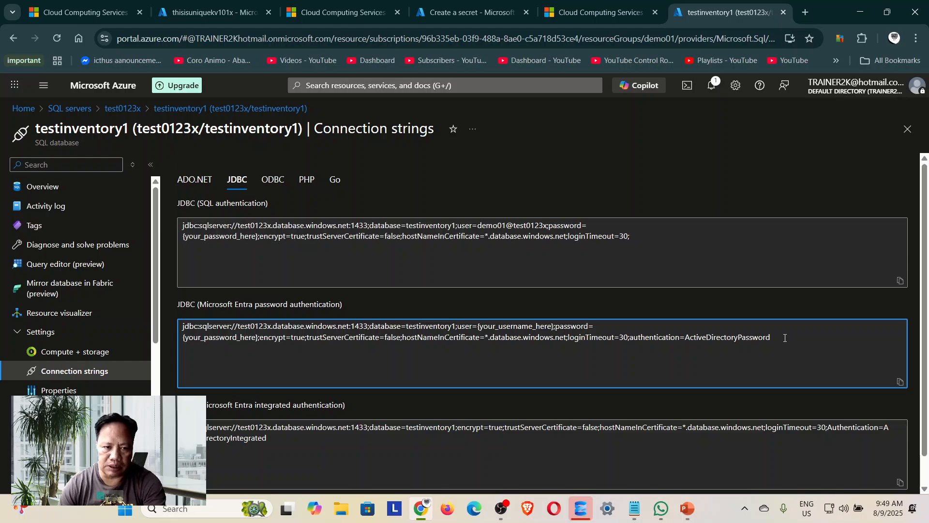
{"action": "left_click_drag", "start_coordinate": [784, 338], "coordinate": [180, 324]}
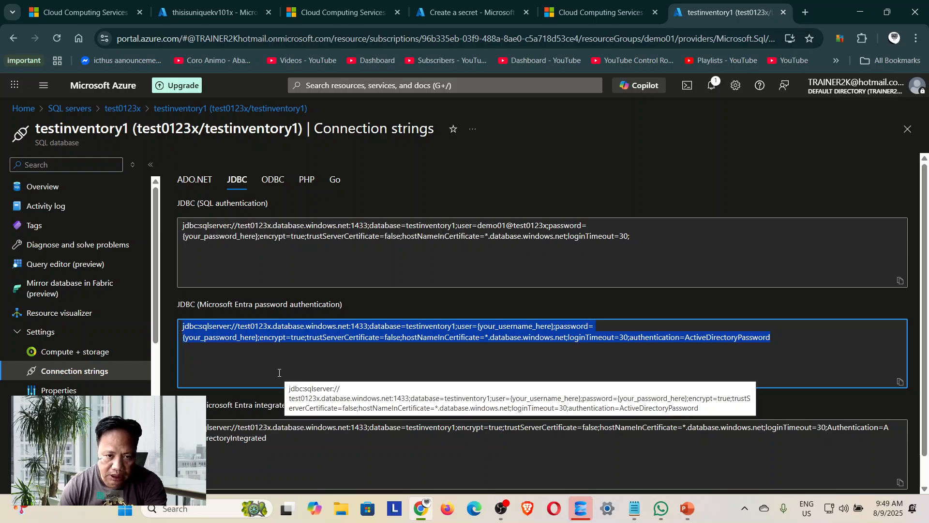
{"action": "left_click", "coordinate": [325, 370]}
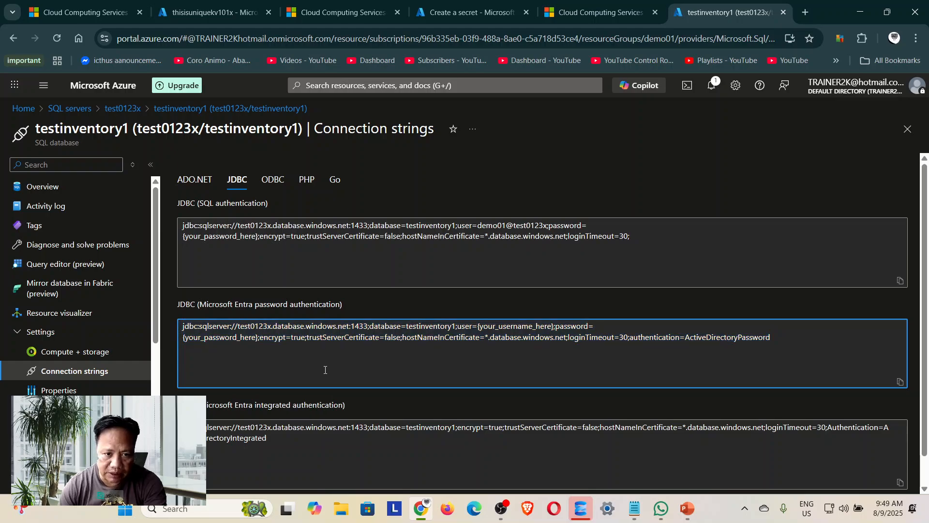
{"action": "triple_click", "coordinate": [802, 344]}
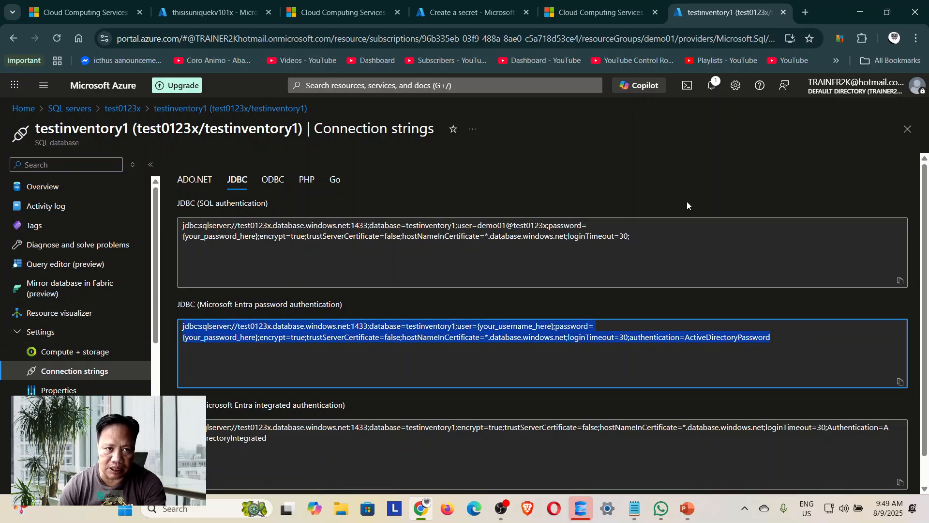
{"action": "left_click", "coordinate": [220, 13]}
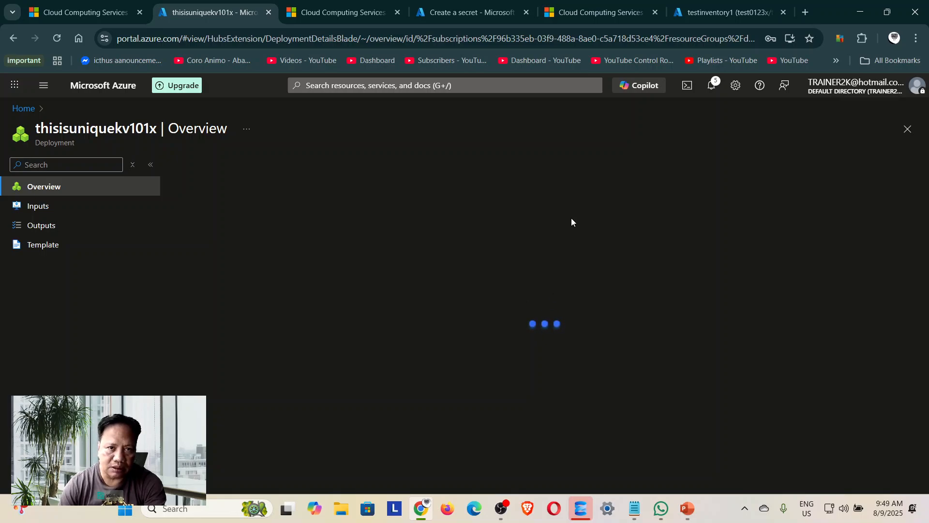
{"action": "left_click", "coordinate": [491, 14]}
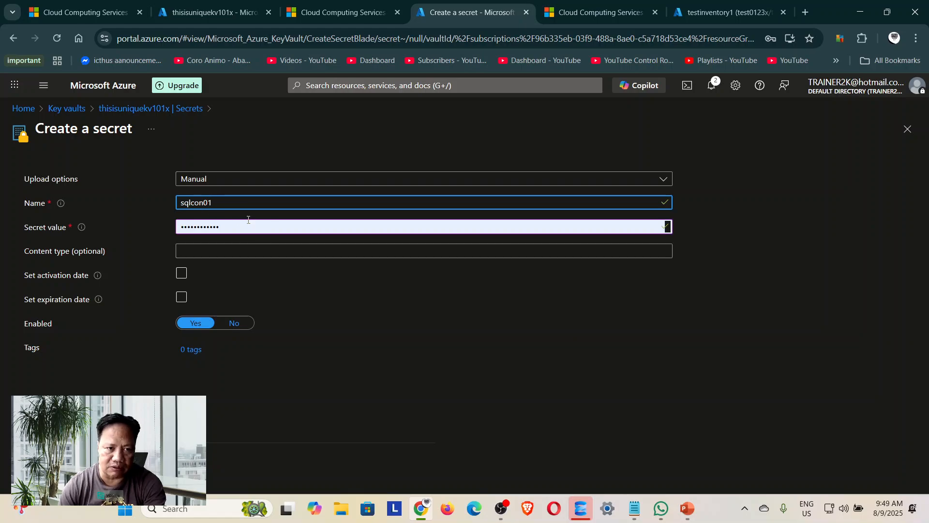
- Replace the autofilled secret value with the copied connection string and try to create the secret sqlcon01
{"action": "left_click", "coordinate": [248, 224]}
{"action": "key", "text": "ctrl+a"}
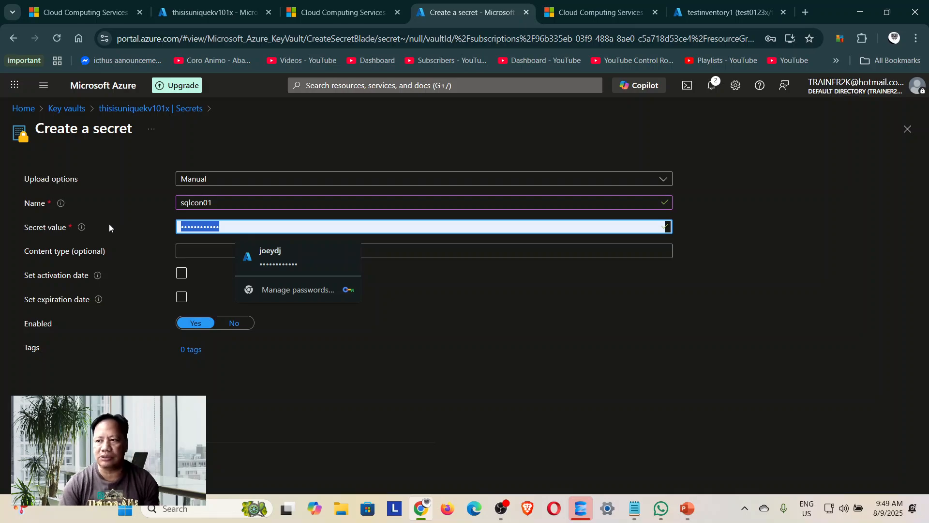
{"action": "key", "text": "BackSpace"}
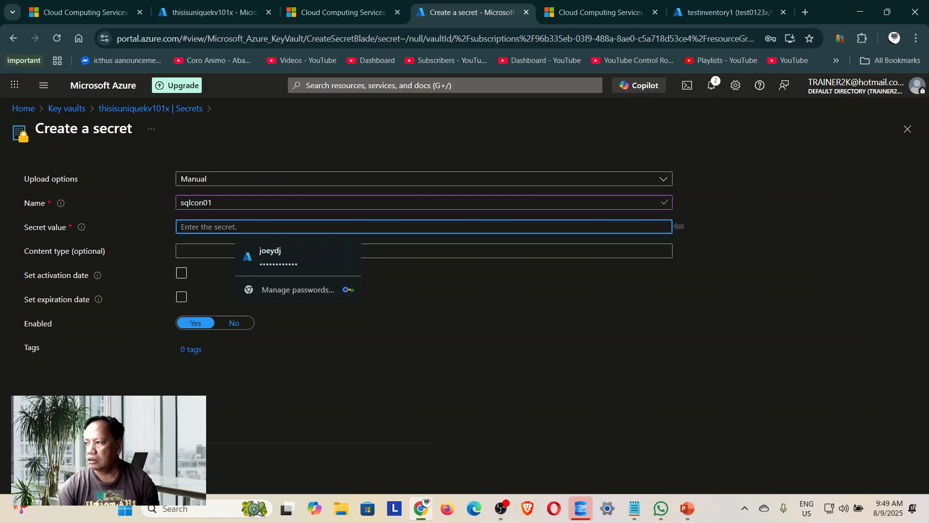
{"action": "key", "text": "alt+Tab"}
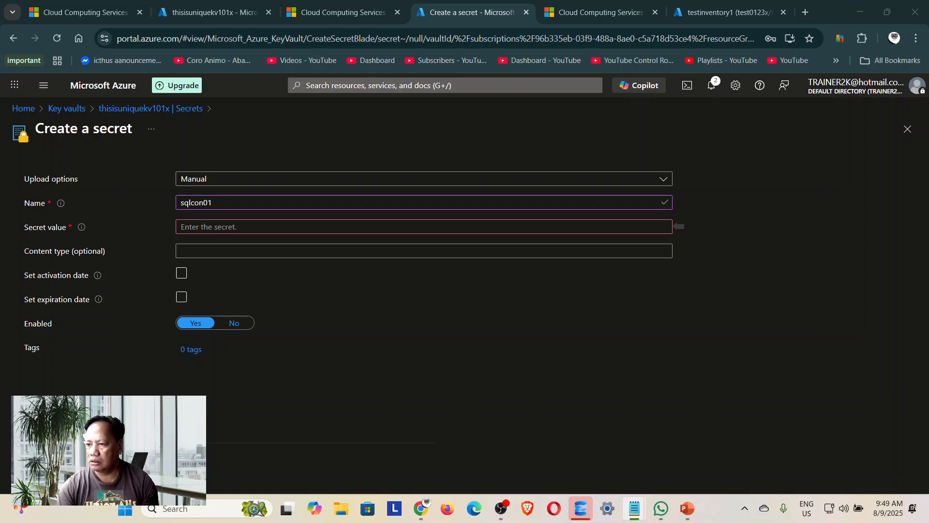
{"action": "left_click", "coordinate": [287, 228]}
{"action": "key", "text": "ctrl+v"}
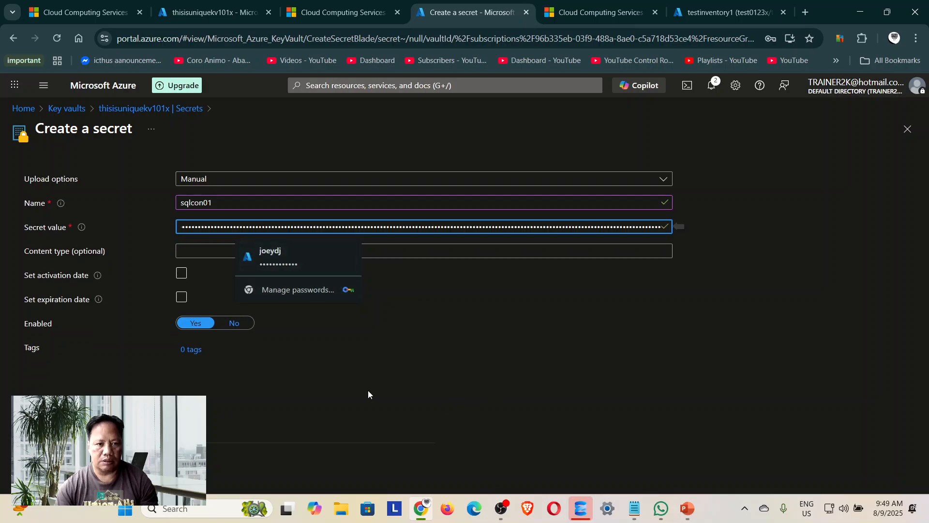
{"action": "left_click", "coordinate": [168, 348]}
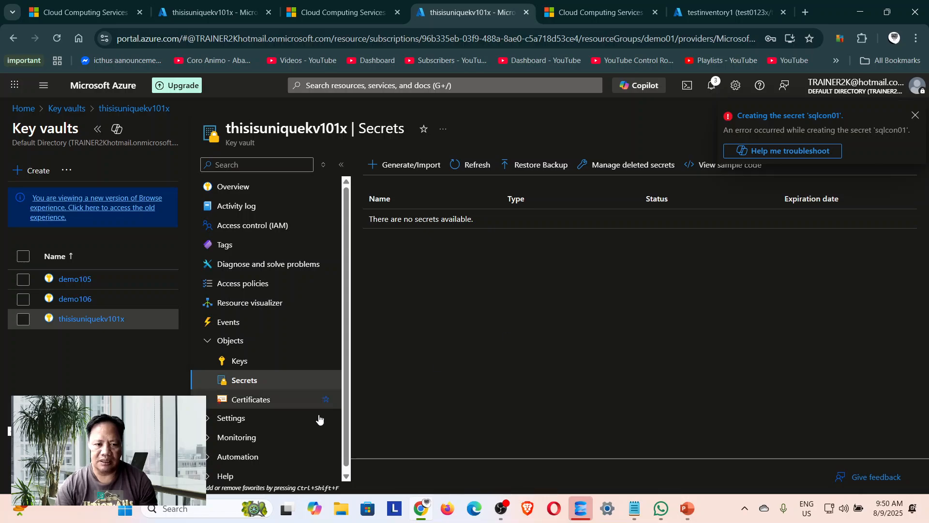
- View the vault's keys, return to its secrets and start another manual secret
{"action": "left_click", "coordinate": [215, 360]}
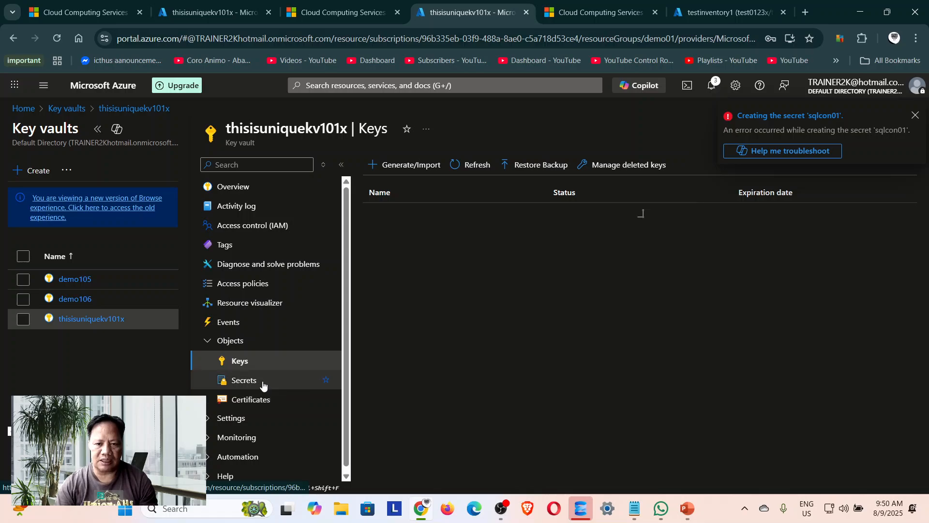
{"action": "left_click", "coordinate": [264, 382]}
{"action": "key", "text": "alt+Tab"}
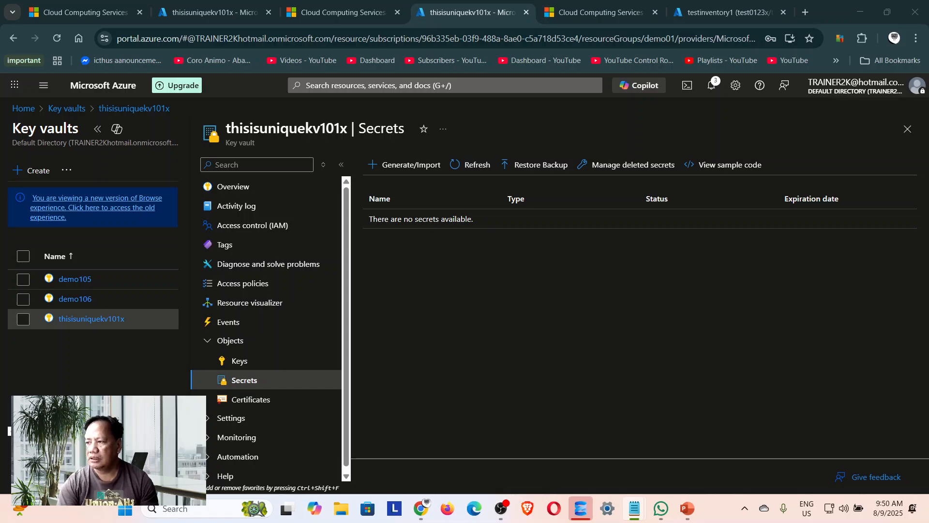
{"action": "left_click", "coordinate": [401, 173]}
{"action": "left_click", "coordinate": [402, 171]}
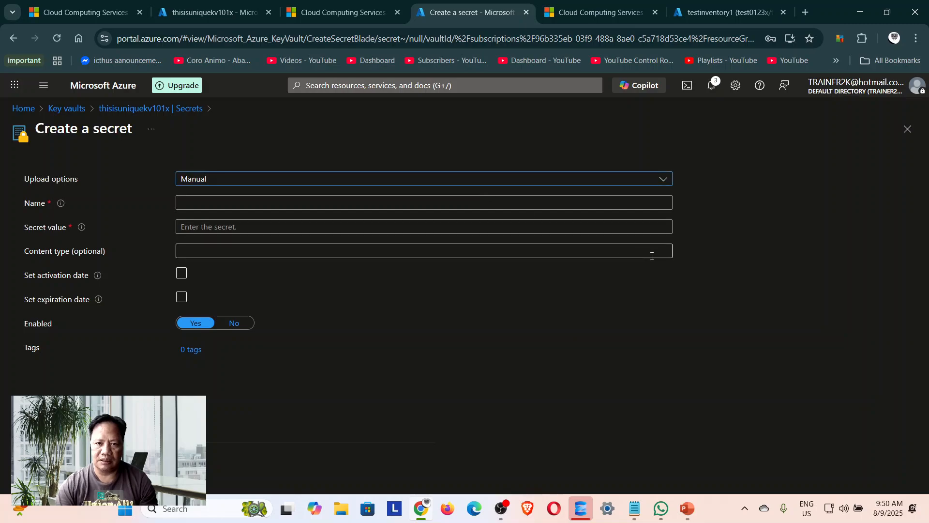
- Replace the autofilled name of the new secret with somethingwong
{"action": "left_click", "coordinate": [228, 205]}
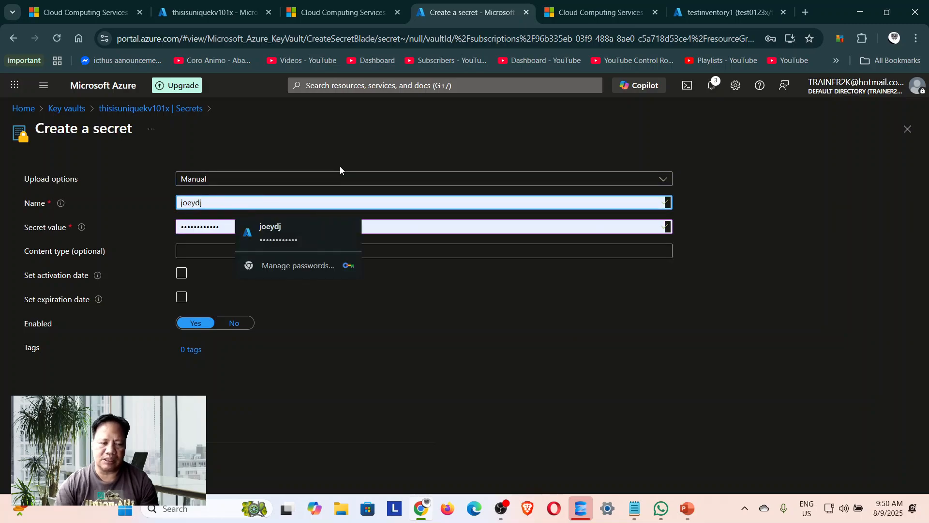
{"action": "key", "text": "BackSpace"}
{"action": "key", "text": "BackSpace"}
{"action": "key", "text": "BackSpace"}
{"action": "key", "text": "BackSpace"}
{"action": "key", "text": "BackSpace"}
{"action": "key", "text": "BackSpace"}
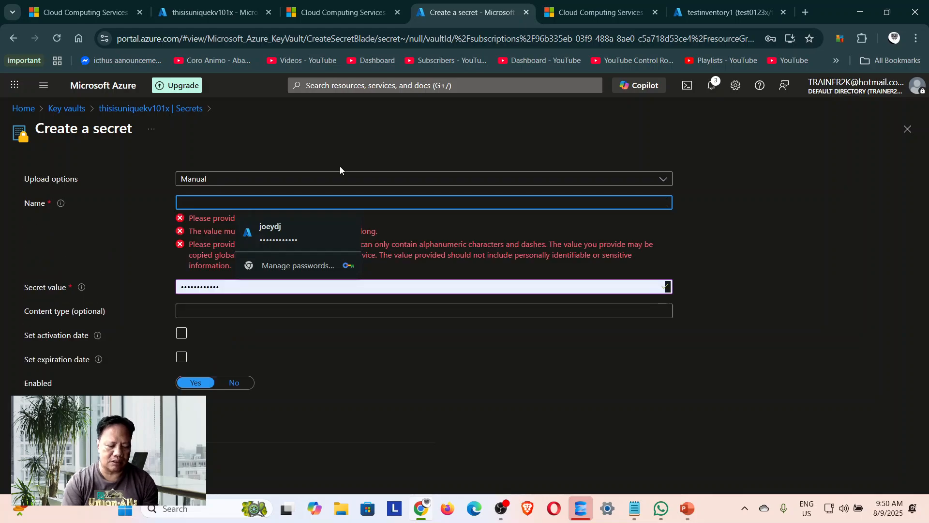
{"action": "type", "text": "someth"}
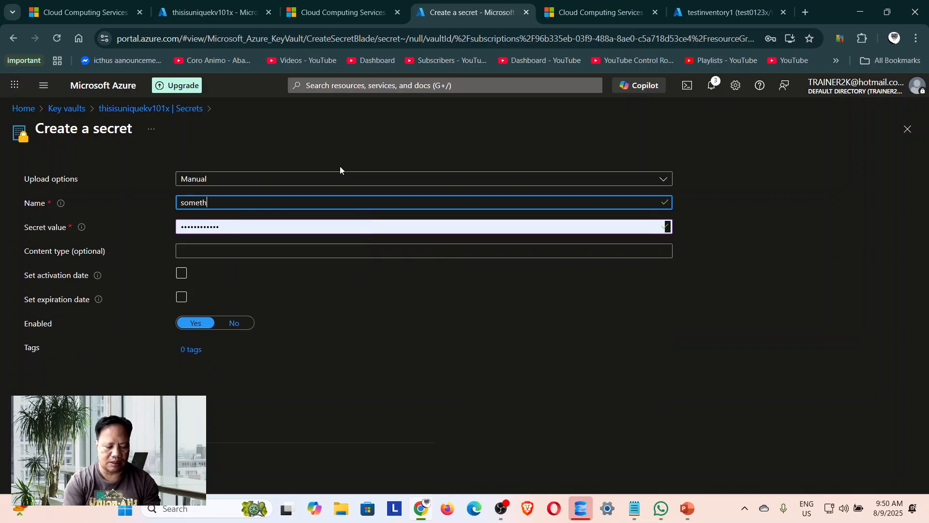
{"action": "type", "text": "ingwong"}
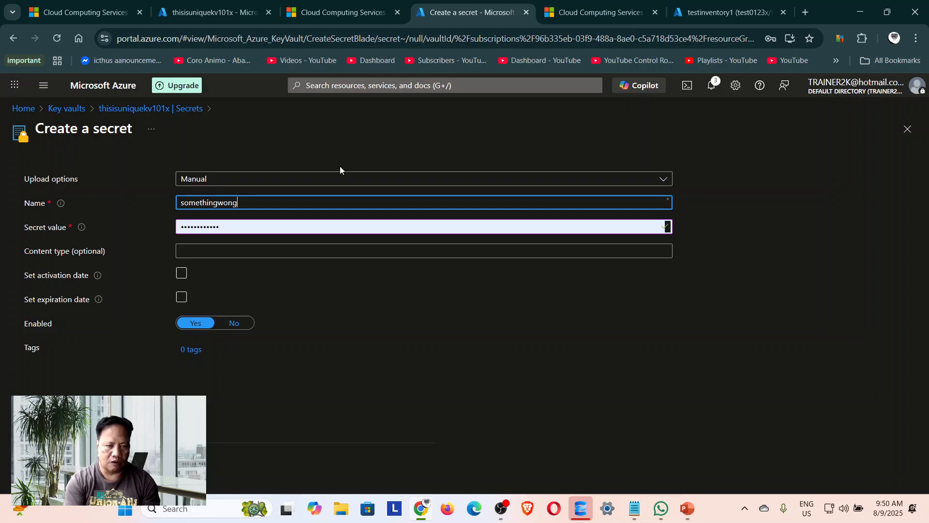
- Replace the autofilled secret value with the copied connection string and try to create the secret somethingwong
{"action": "key", "text": "alt+Tab"}
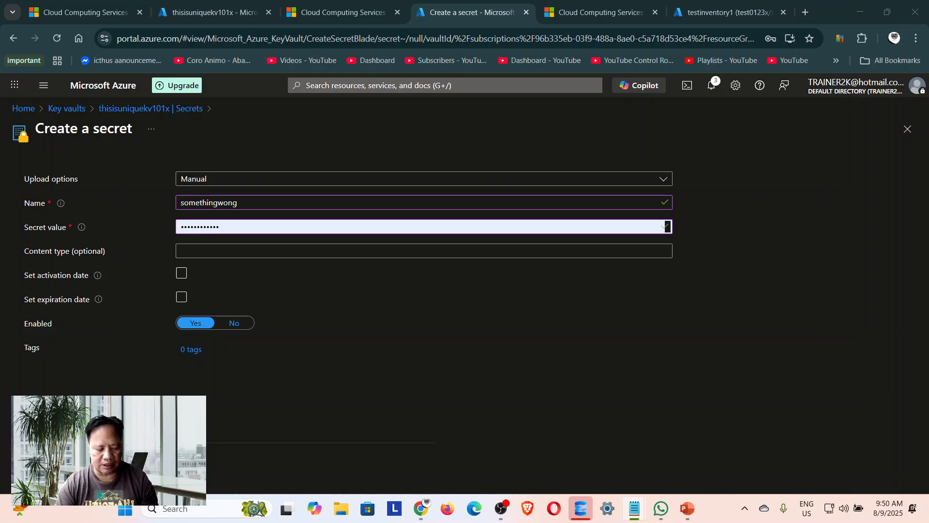
{"action": "left_click", "coordinate": [241, 230]}
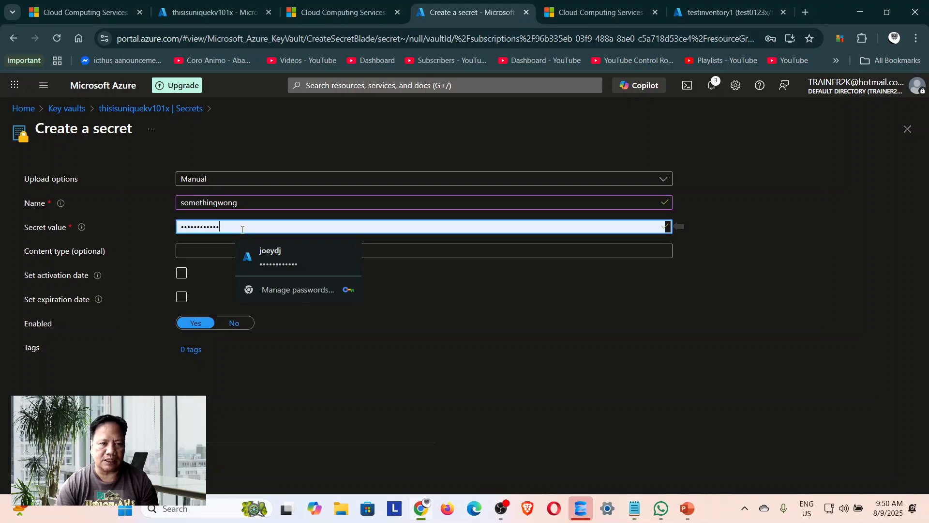
{"action": "left_click_drag", "start_coordinate": [241, 226], "coordinate": [51, 223]}
{"action": "key", "text": "BackSpace"}
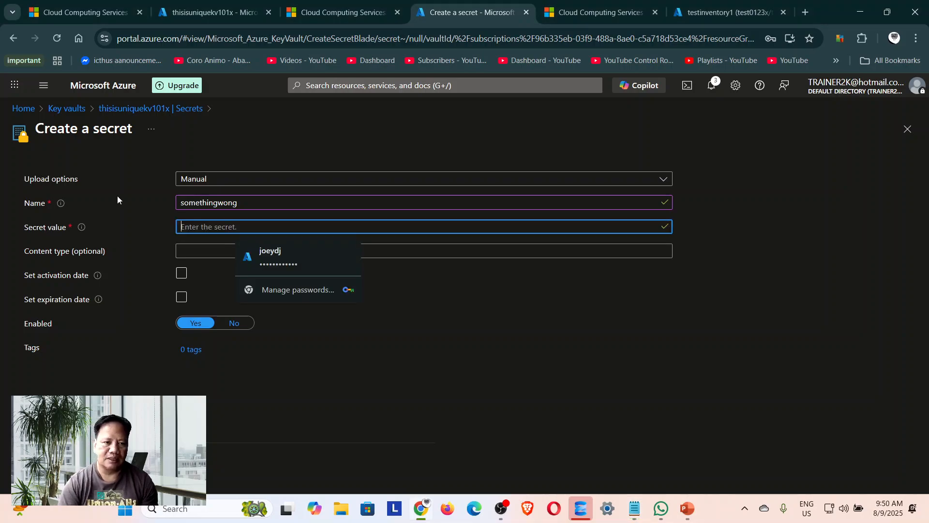
{"action": "key", "text": "ctrl+v"}
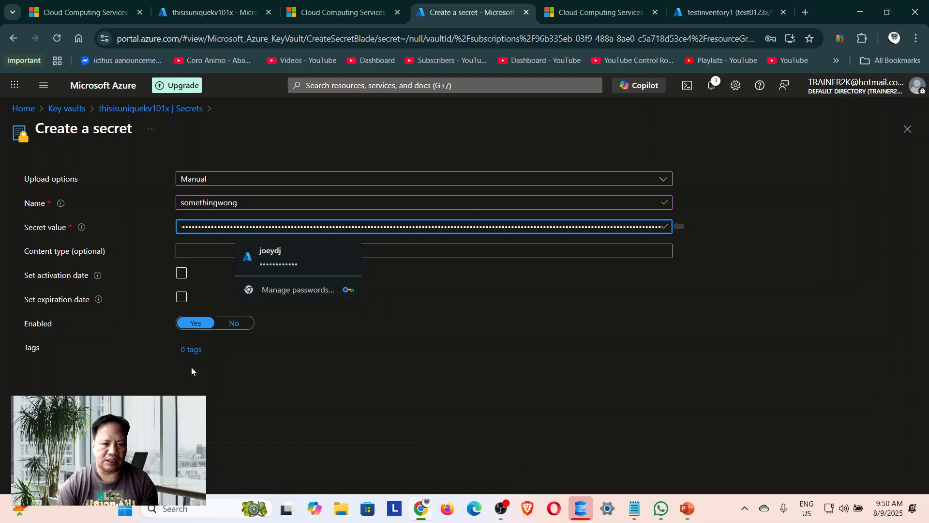
{"action": "left_click", "coordinate": [43, 463]}
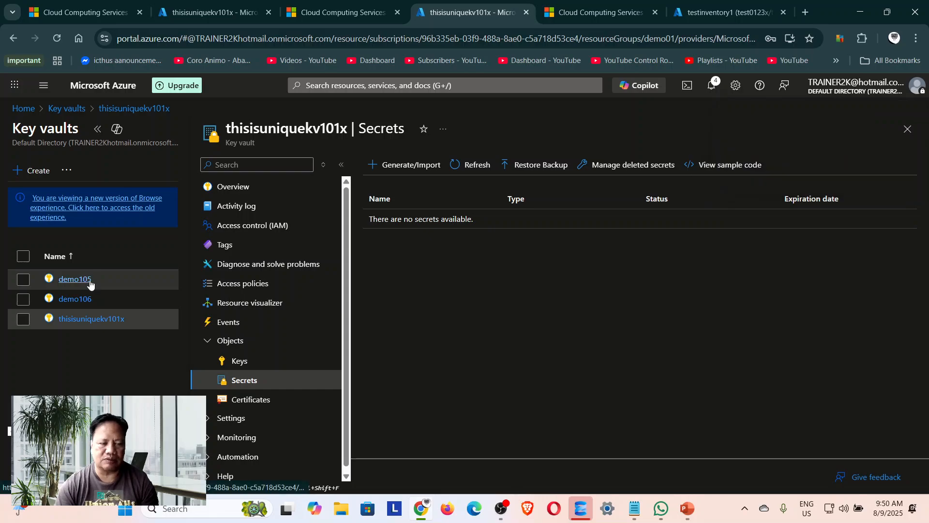
- Open the demo105 key vault, refresh its secrets list and view its keys and events
{"action": "left_click", "coordinate": [75, 280]}
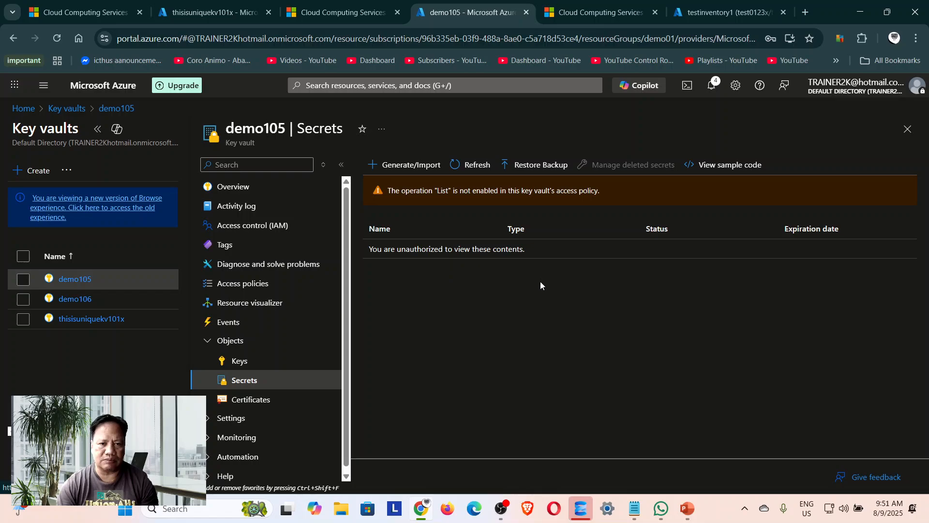
{"action": "left_click", "coordinate": [486, 170]}
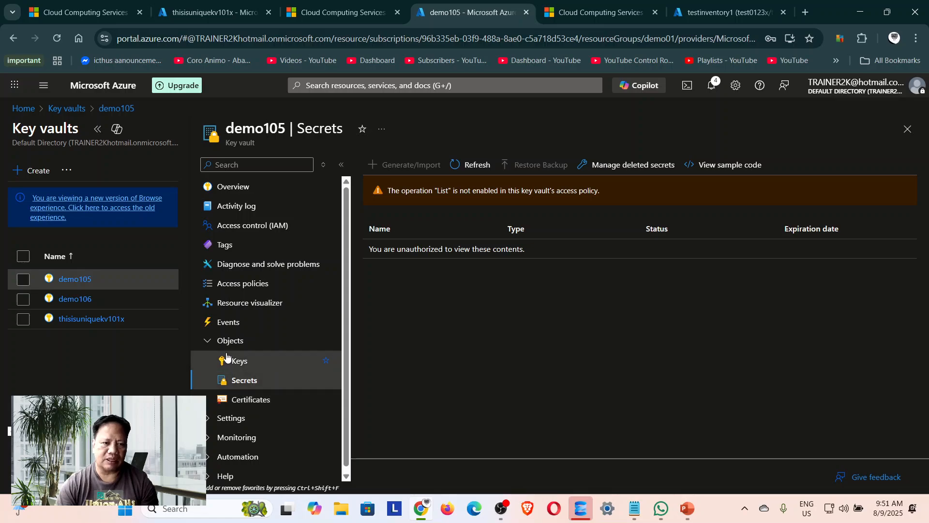
{"action": "left_click", "coordinate": [225, 361]}
{"action": "left_click", "coordinate": [231, 324]}
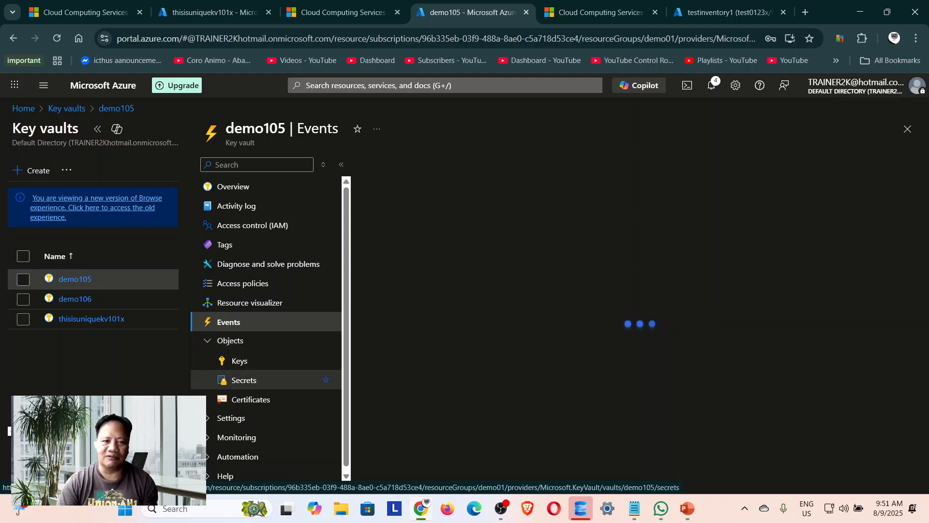
- Open the secrets of the demo106 key vault and start a new manual secret there
{"action": "left_click", "coordinate": [89, 305]}
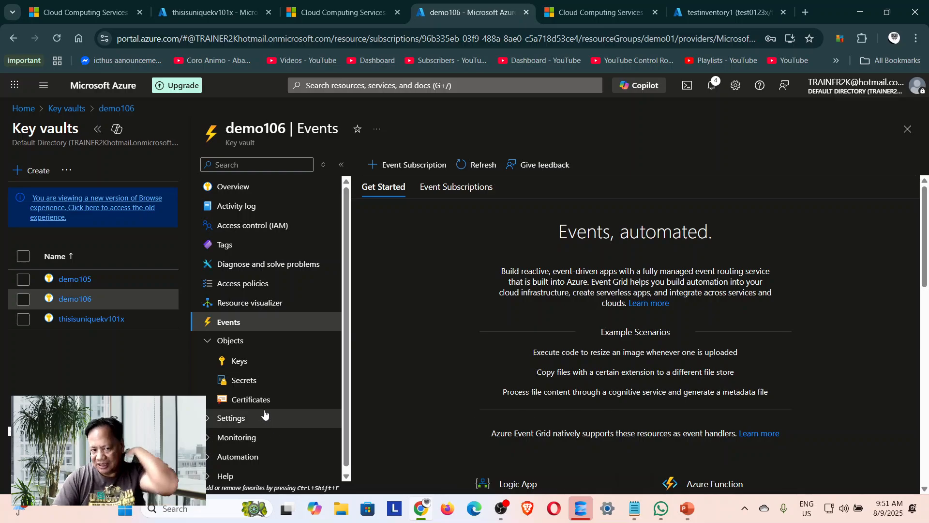
{"action": "left_click", "coordinate": [237, 382]}
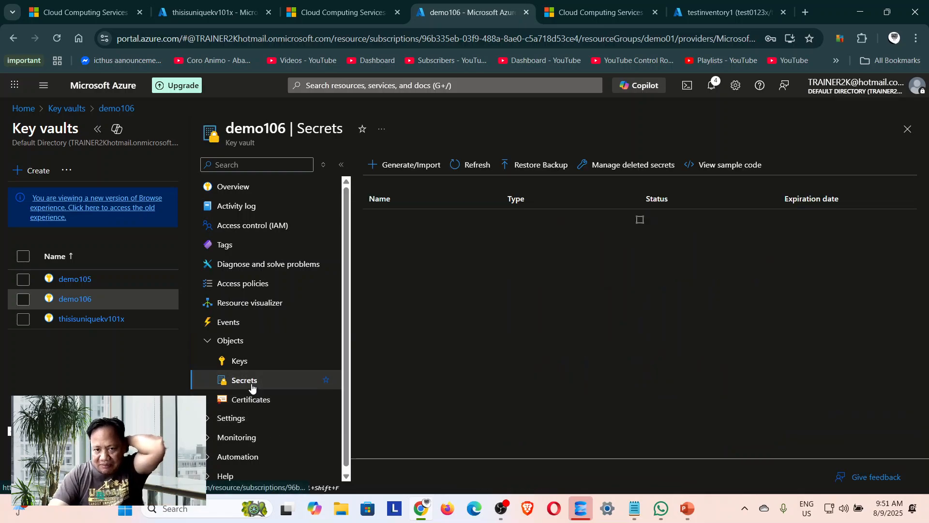
{"action": "left_click", "coordinate": [424, 170]}
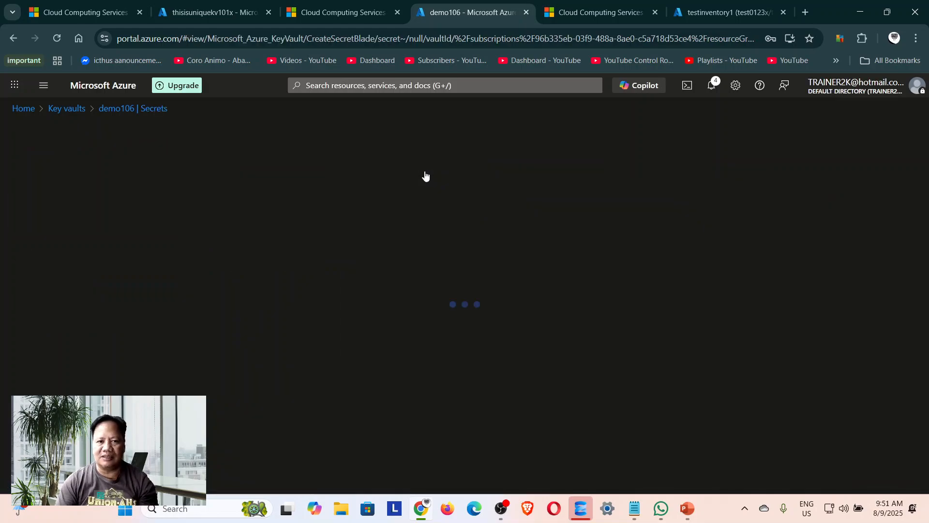
- Replace the autofilled name of the demo106 secret with sqlconnstr01
{"action": "left_click", "coordinate": [260, 204]}
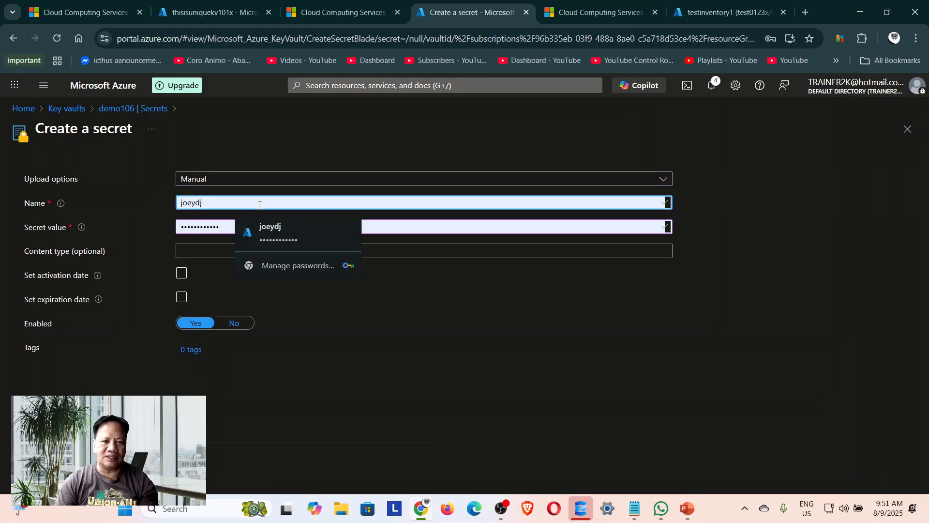
{"action": "key", "text": "ctrl+a"}
{"action": "type", "text": "this"}
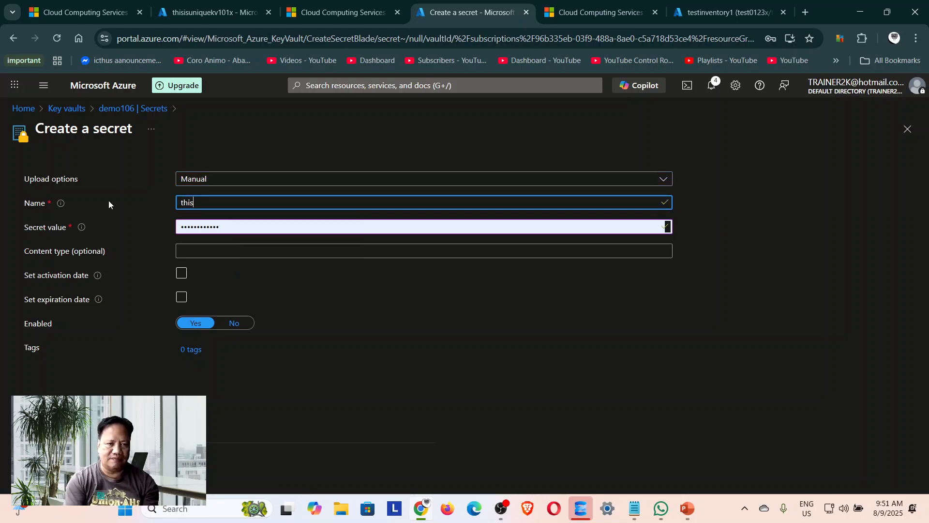
{"action": "key", "text": "BackSpace"}
{"action": "key", "text": "BackSpace"}
{"action": "key", "text": "BackSpace"}
{"action": "key", "text": "BackSpace"}
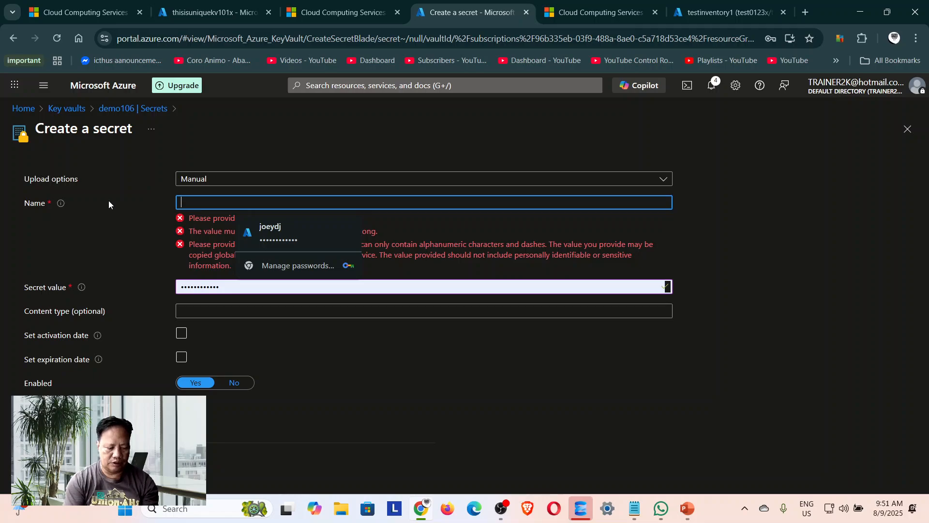
{"action": "type", "text": "sqlco"}
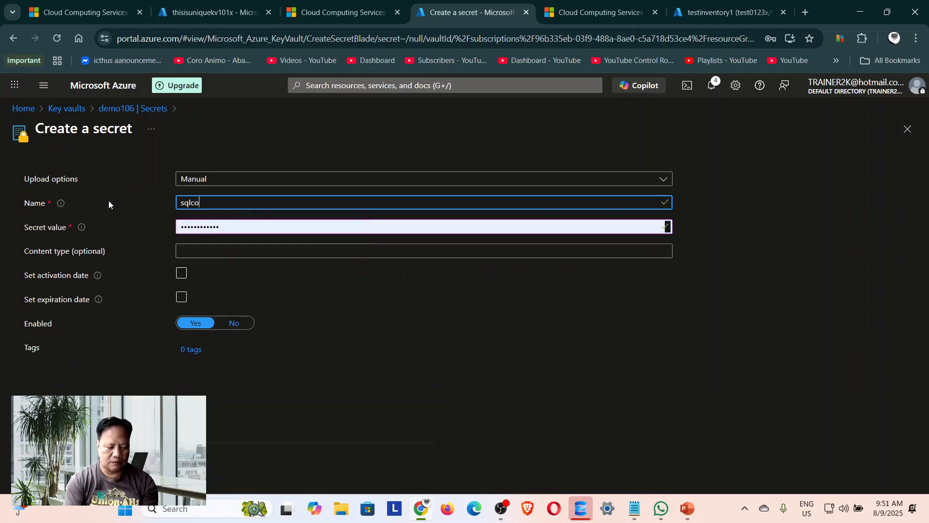
{"action": "type", "text": "nn"}
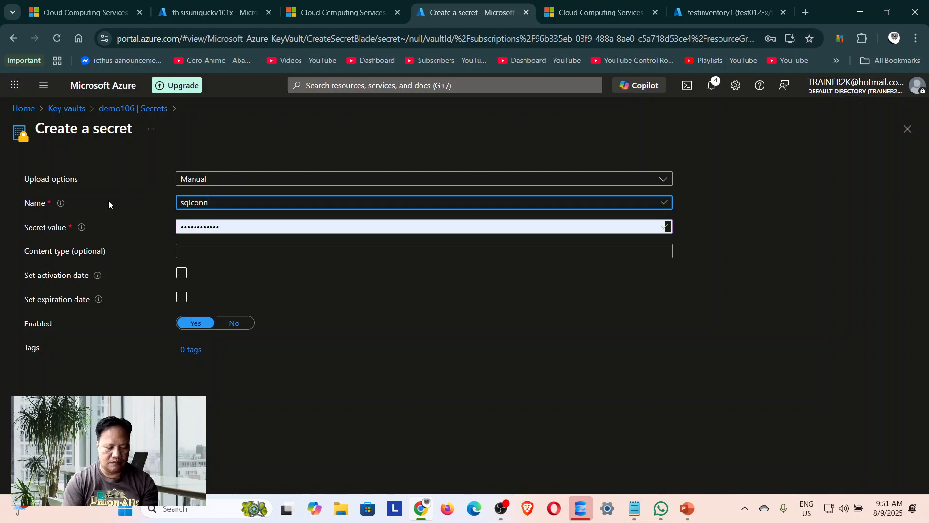
{"action": "type", "text": "str"}
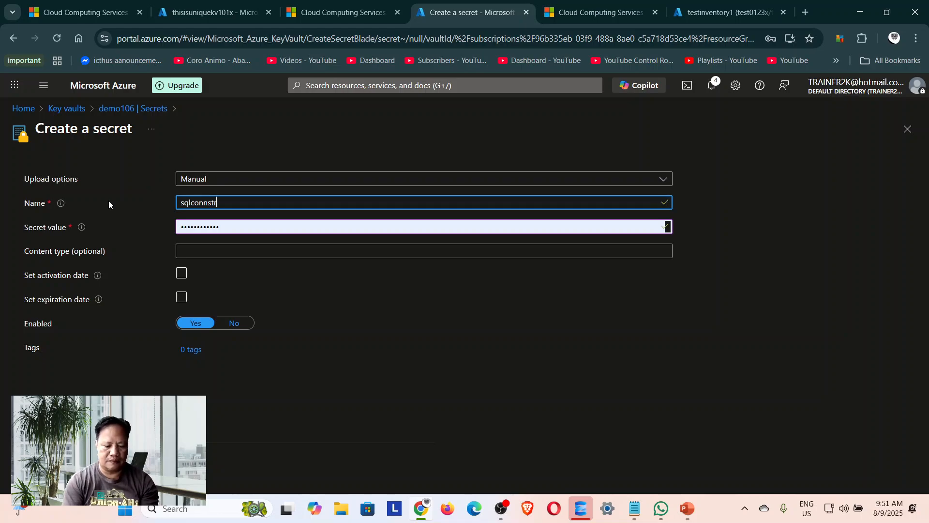
{"action": "type", "text": "01"}
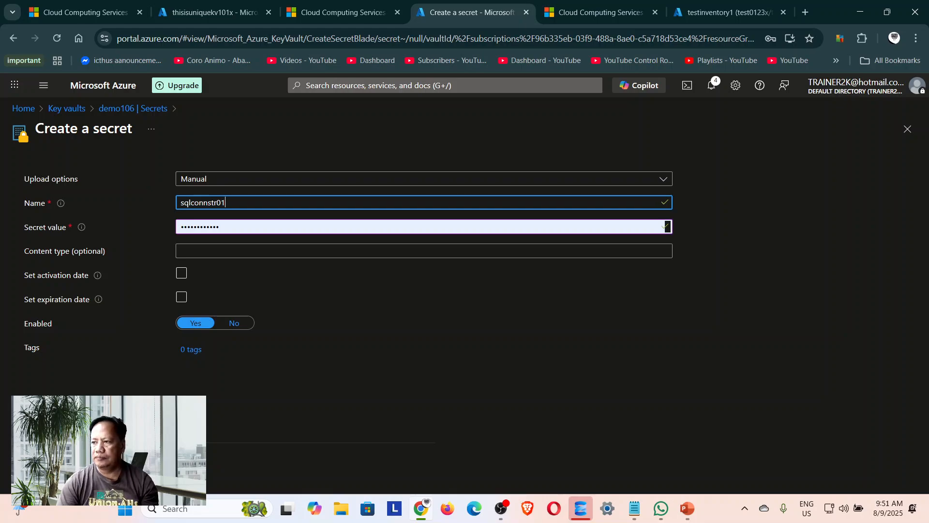
- Paste the connection string as the secret value, try to create sqlconnstr01 in demo106, and open the details of its creation error
{"action": "key", "text": "alt+Tab"}
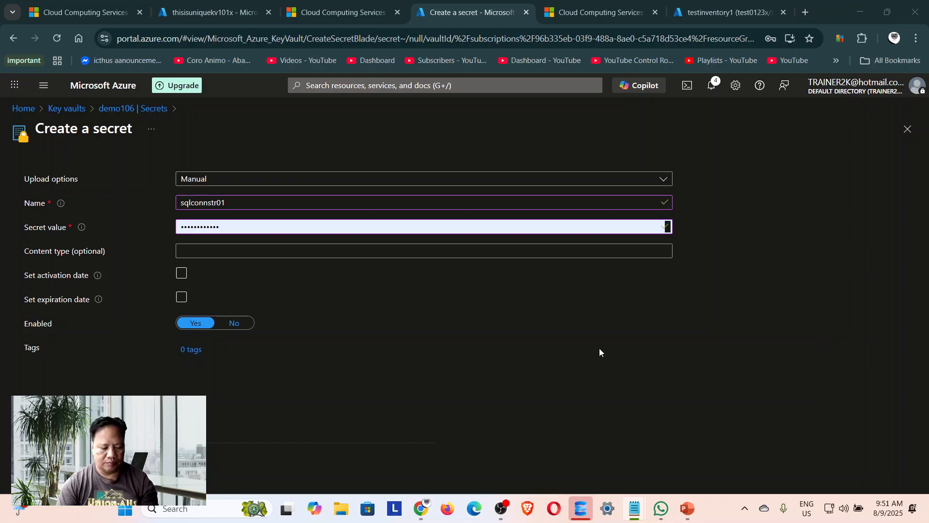
{"action": "left_click", "coordinate": [132, 226]}
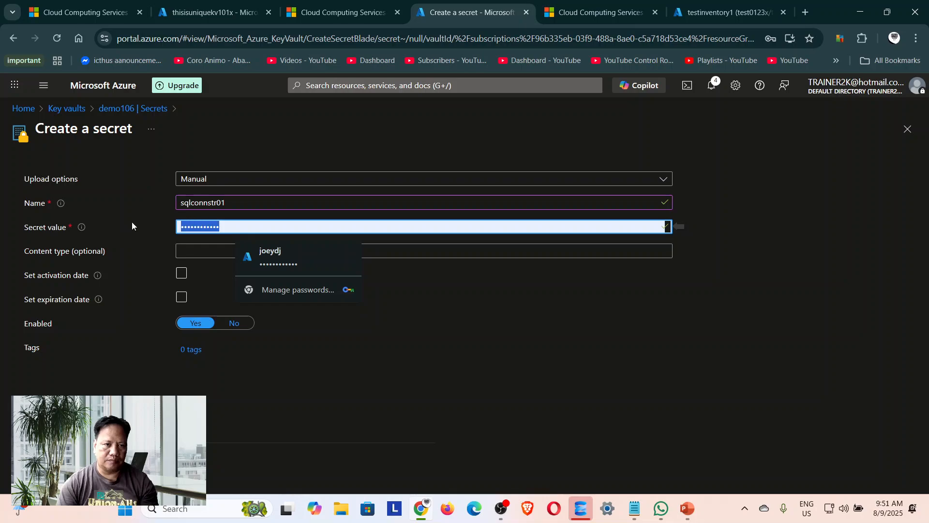
{"action": "key", "text": "BackSpace"}
{"action": "key", "text": "ctrl+v"}
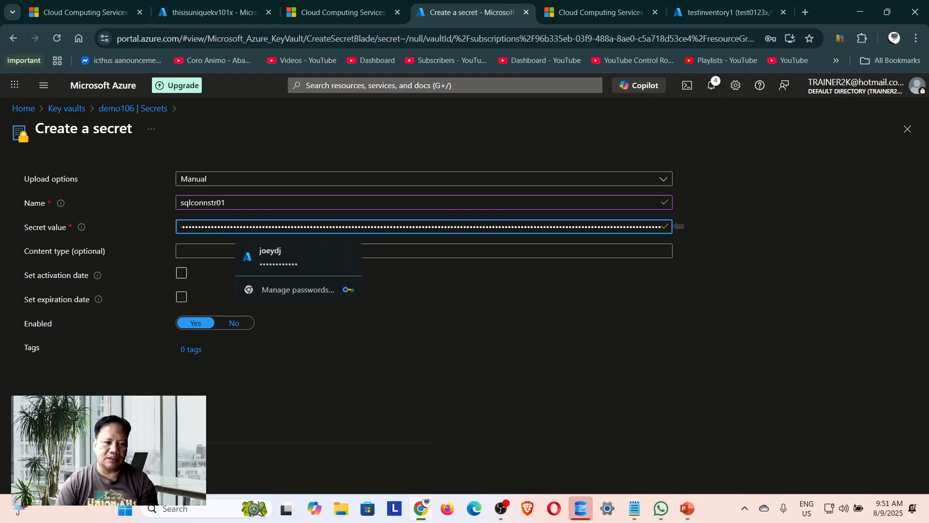
{"action": "left_click", "coordinate": [38, 463]}
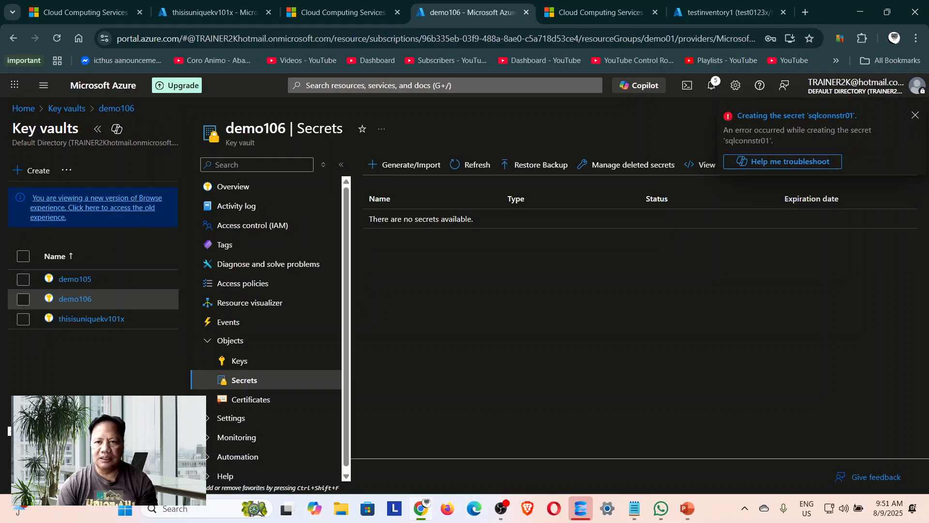
{"action": "left_click", "coordinate": [805, 116]}
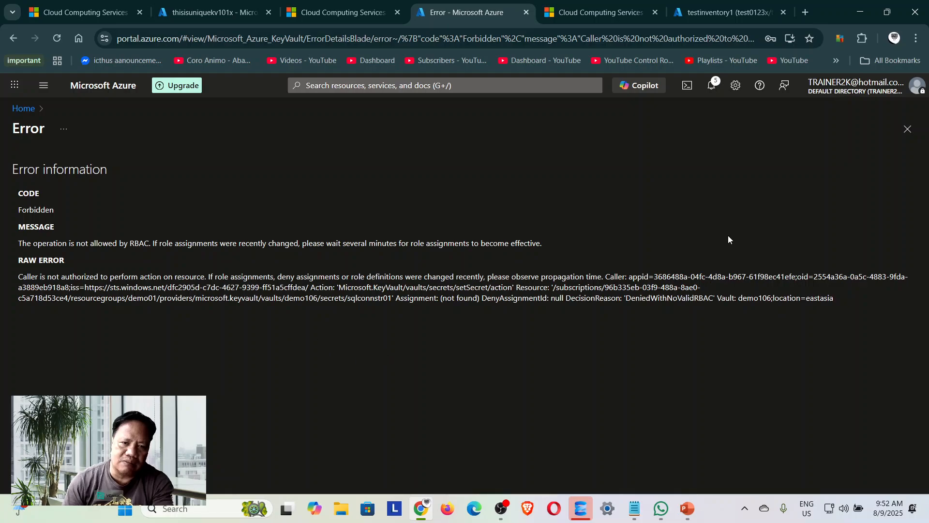
- Leave the error details and start a new role assignment in the access control of the thisisuniquekv101x key vault
{"action": "left_click", "coordinate": [907, 130]}
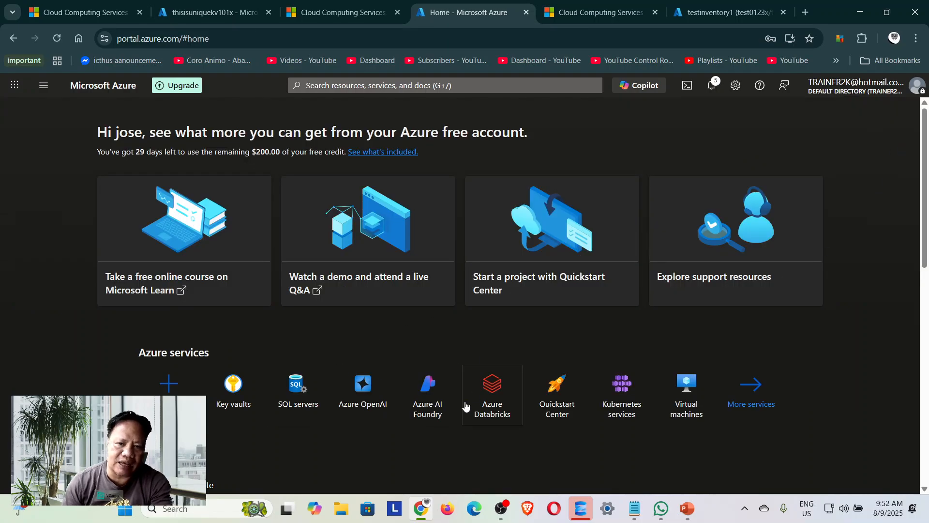
{"action": "left_click", "coordinate": [234, 385]}
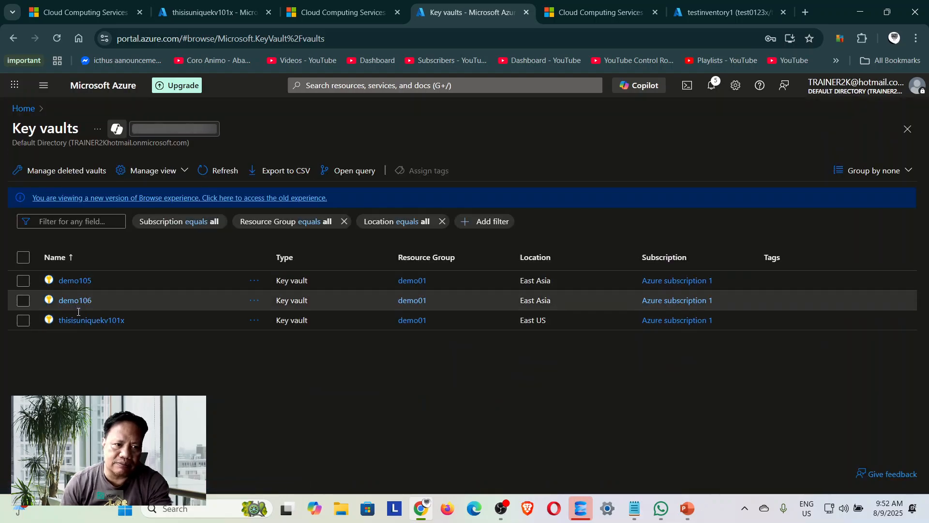
{"action": "left_click", "coordinate": [91, 323]}
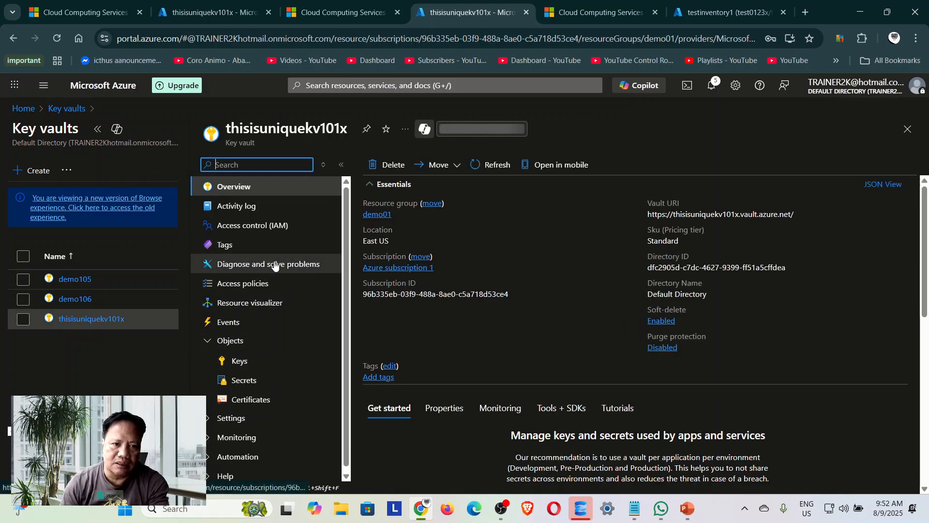
{"action": "left_click", "coordinate": [265, 226]}
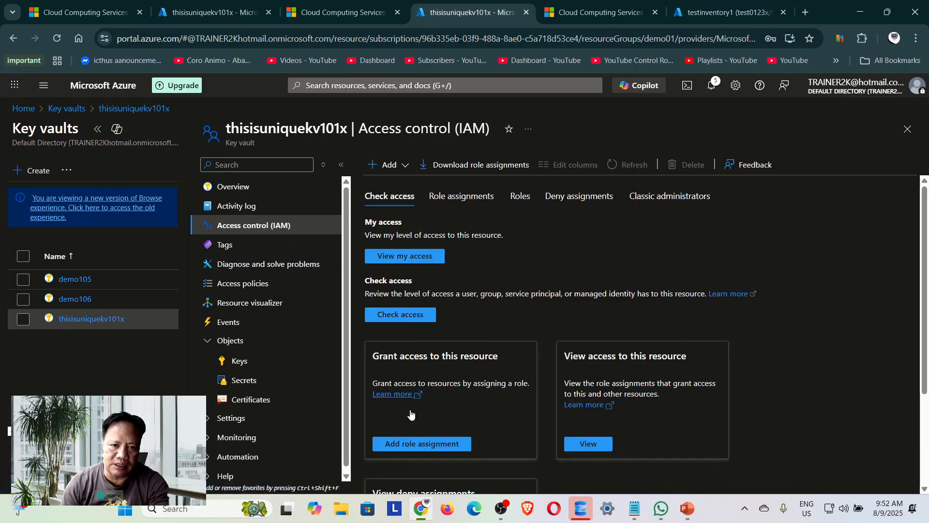
{"action": "left_click", "coordinate": [410, 448]}
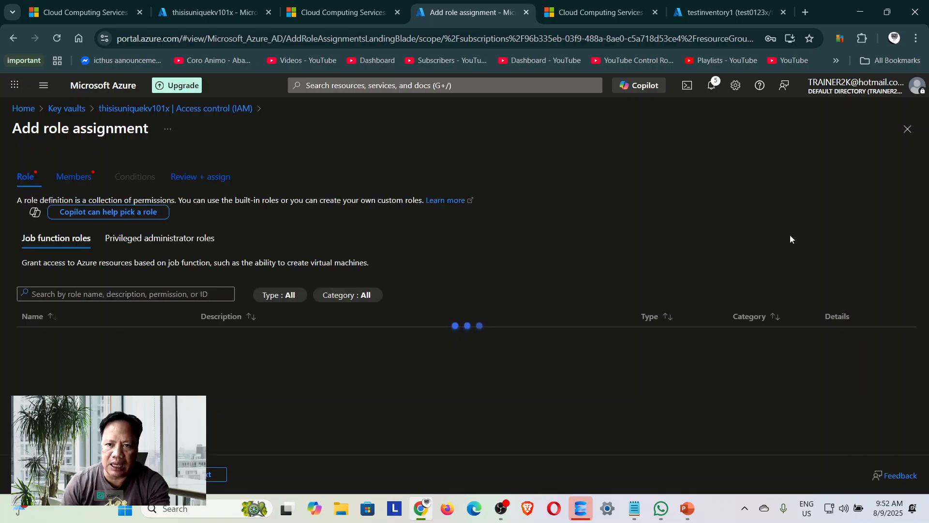
- Choose Key Vault Administrator as the role for the thisisuniquekv101x assignment and proceed to its members
{"action": "scroll", "coordinate": [237, 329], "scroll_direction": "down", "scroll_amount": 2}
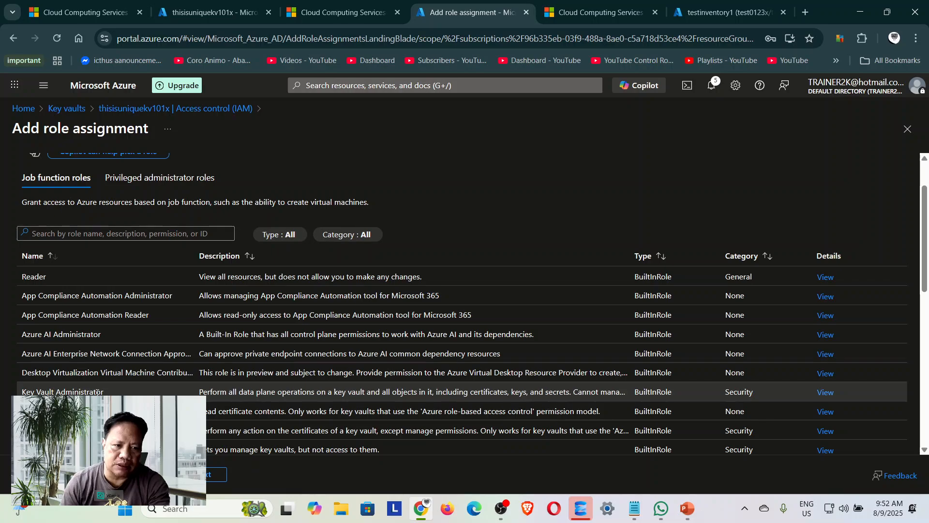
{"action": "left_click", "coordinate": [825, 396]}
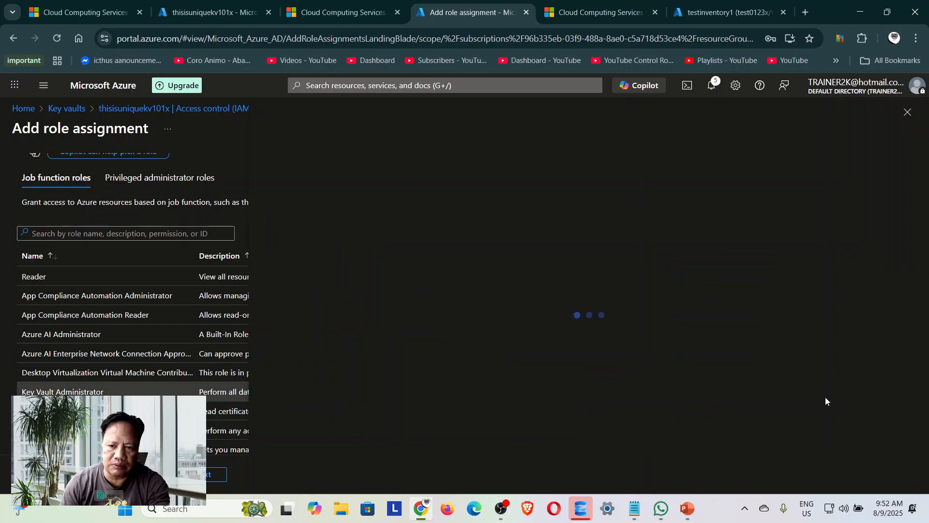
{"action": "left_click", "coordinate": [209, 474]}
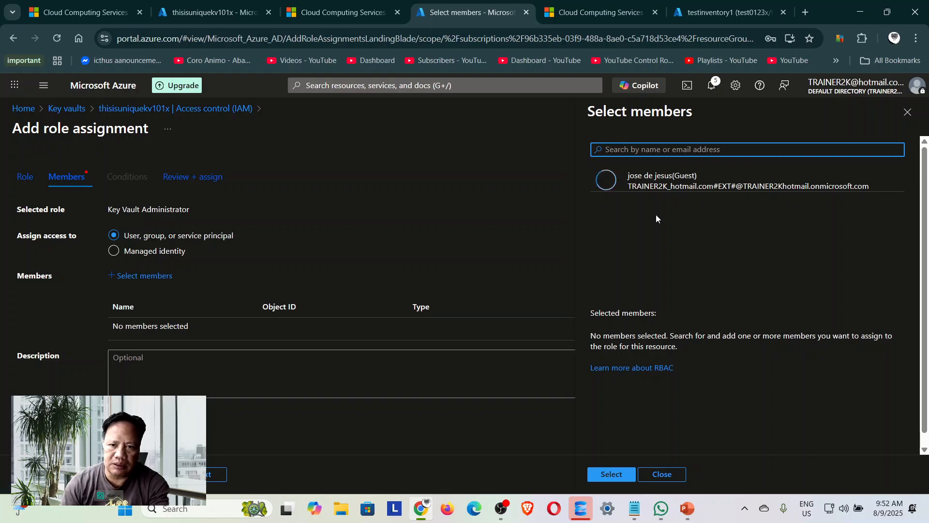
- Add the guest user account and dbmanagedidentity as members, then review and assign the Key Vault Administrator role to them
{"action": "left_click", "coordinate": [625, 184]}
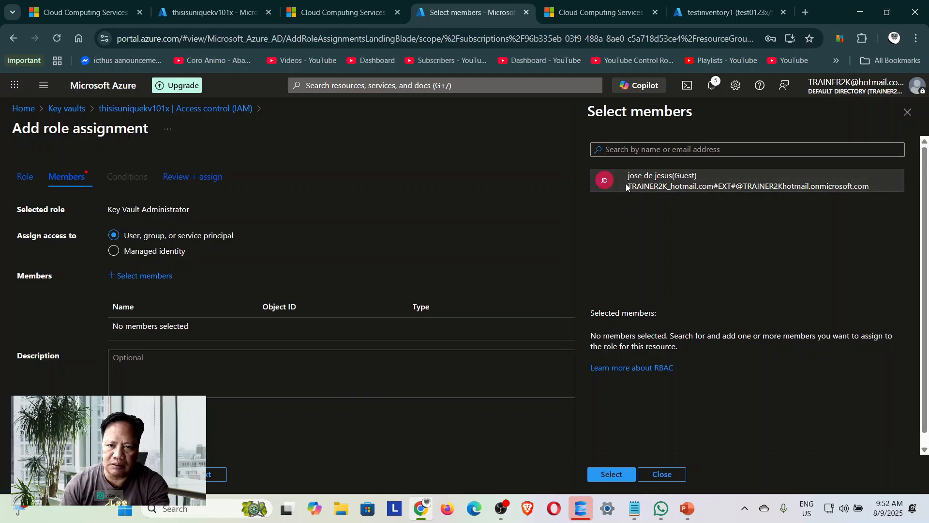
{"action": "left_click", "coordinate": [611, 474]}
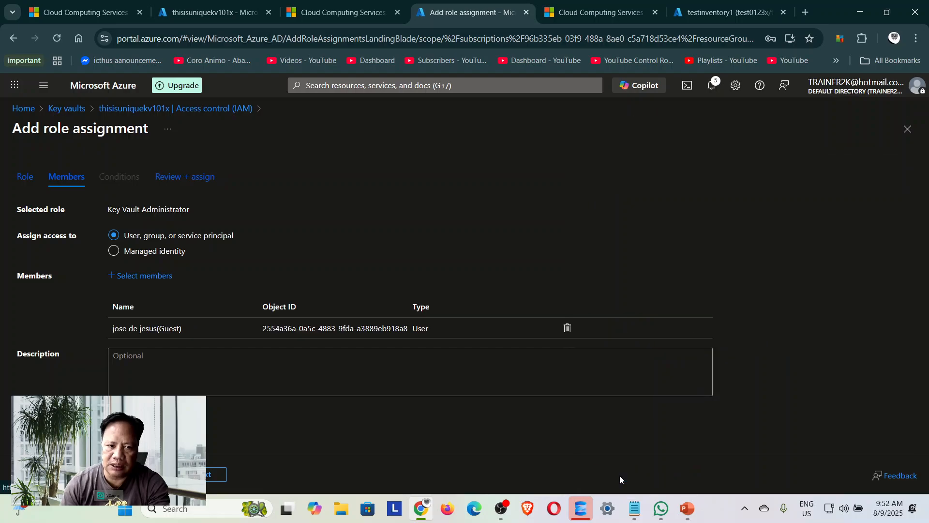
{"action": "left_click", "coordinate": [141, 276]}
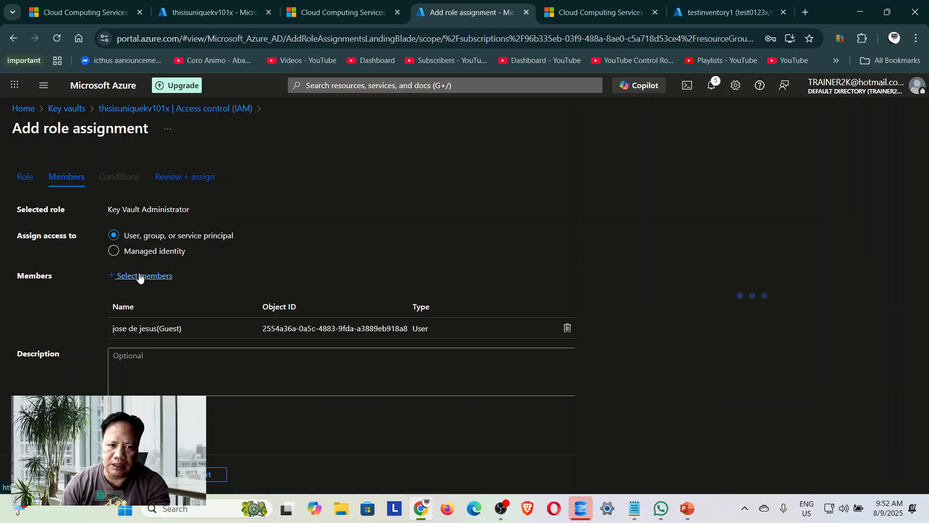
{"action": "type", "text": "db"}
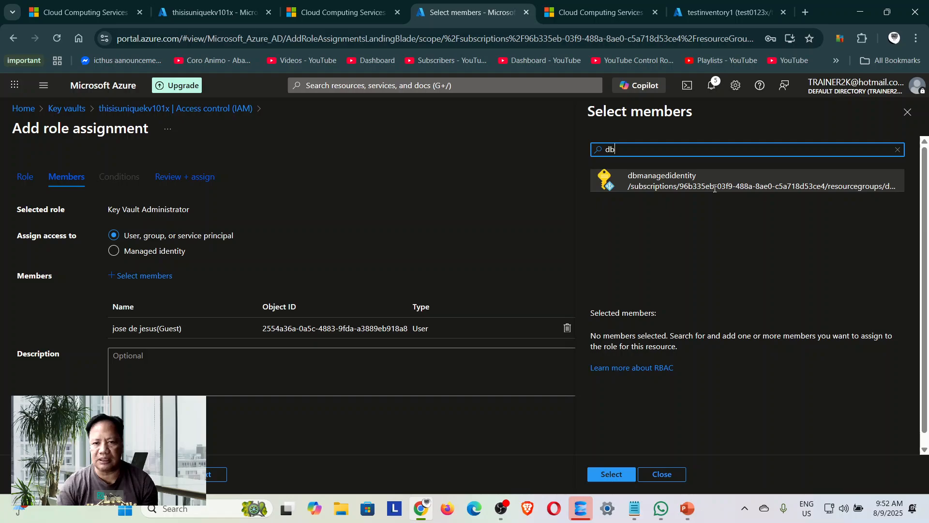
{"action": "left_click", "coordinate": [715, 188]}
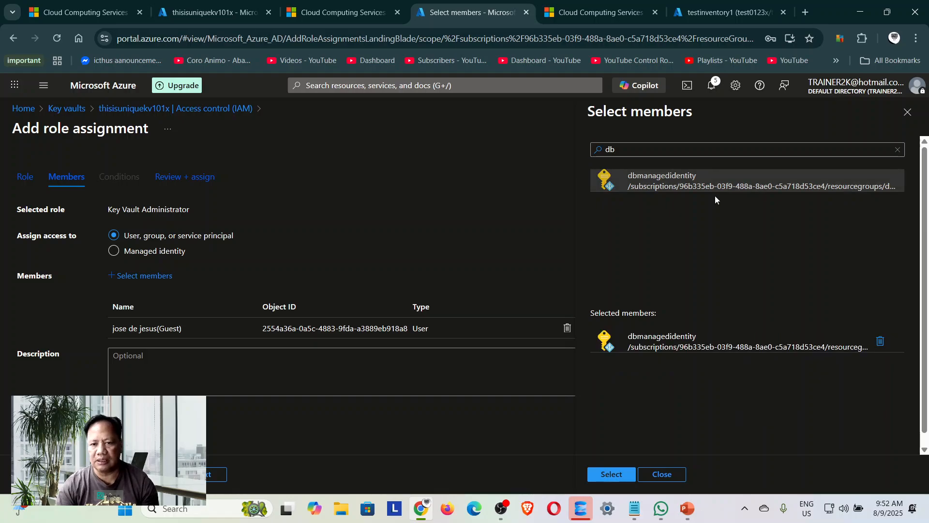
{"action": "left_click", "coordinate": [608, 479]}
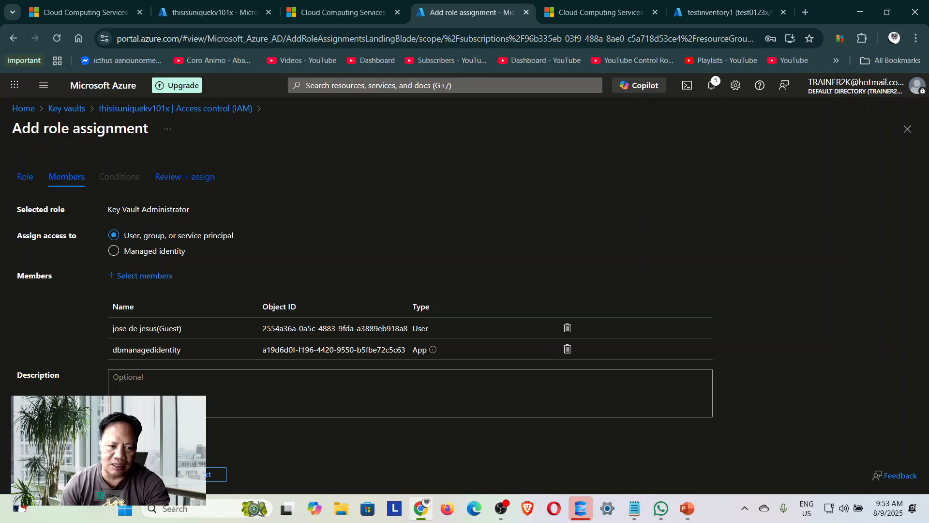
{"action": "left_click", "coordinate": [49, 474]}
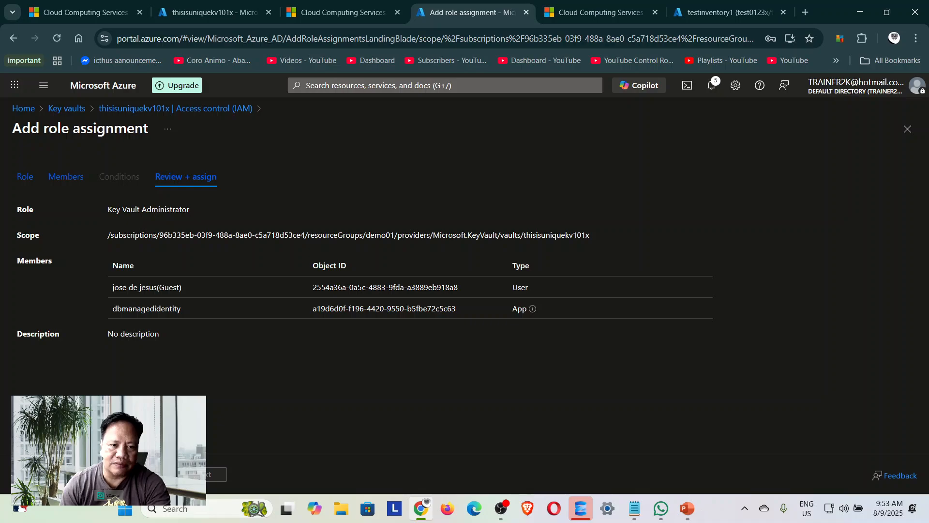
{"action": "left_click", "coordinate": [50, 474]}
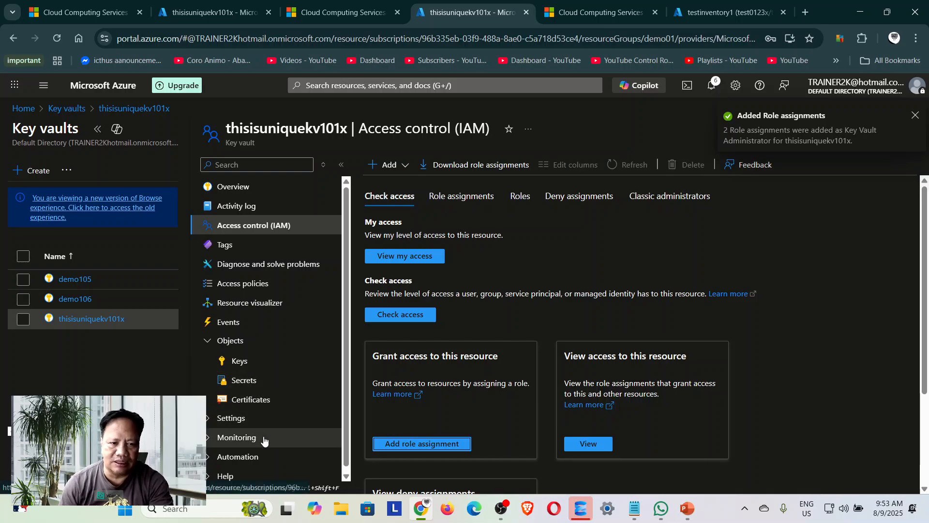
- Start a new manual secret in thisisuniquekv101x and replace its autofilled name with sqlcon01
{"action": "left_click", "coordinate": [248, 381]}
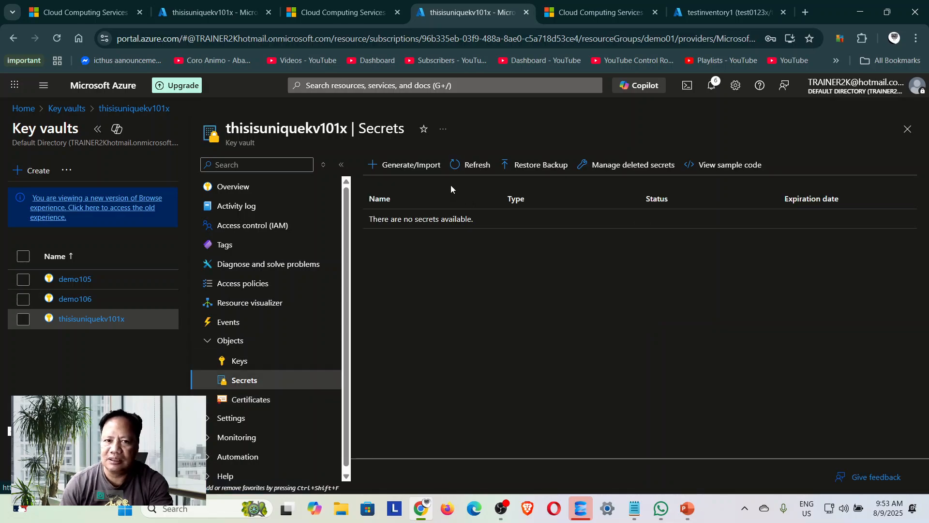
{"action": "left_click", "coordinate": [420, 167]}
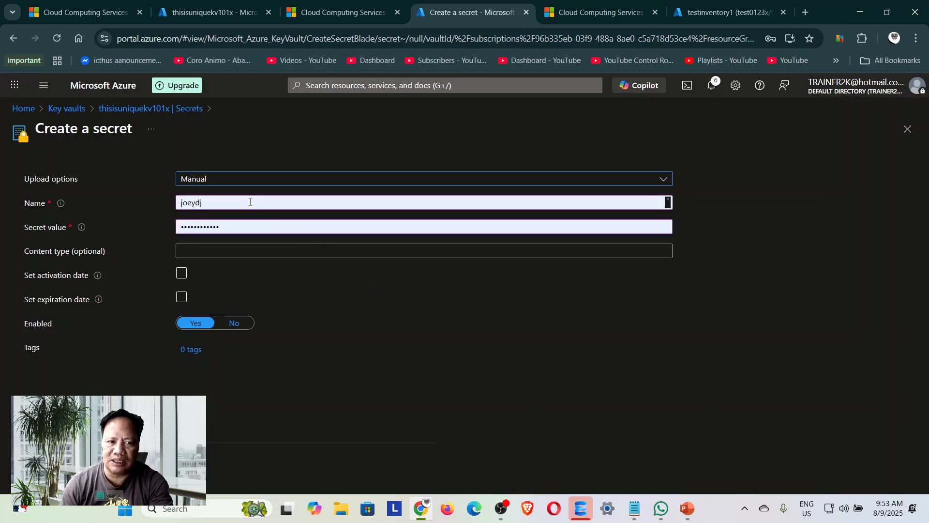
{"action": "left_click_drag", "start_coordinate": [251, 201], "coordinate": [56, 204]}
{"action": "mouse_move", "coordinate": [59, 204]}
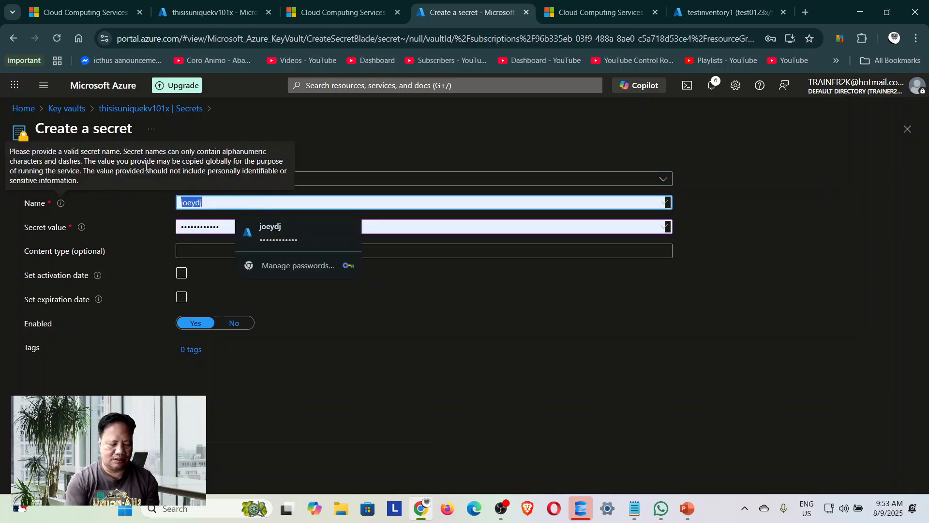
{"action": "type", "text": "sqlcon"}
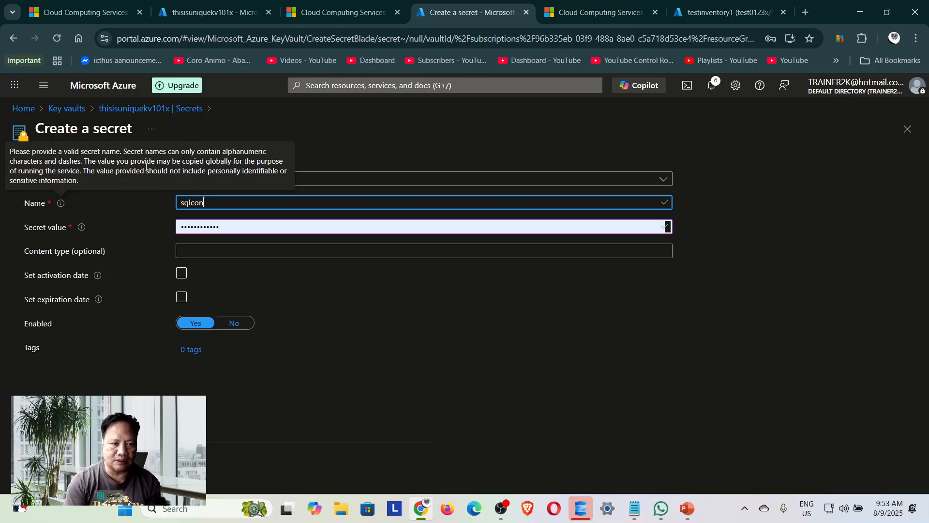
{"action": "type", "text": "01"}
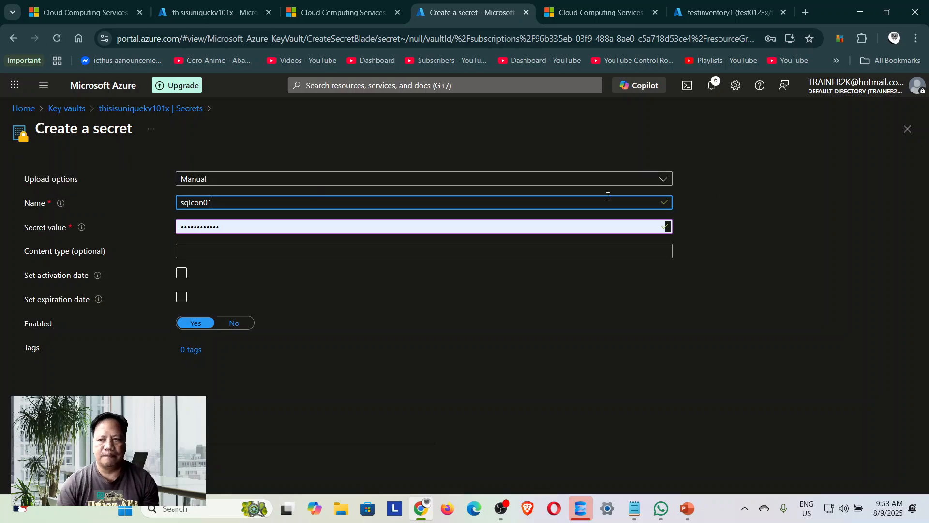
- Replace the autofilled secret value with the copied connection string, keep the secret enabled, and create sqlcon01
{"action": "key", "text": "alt+Tab"}
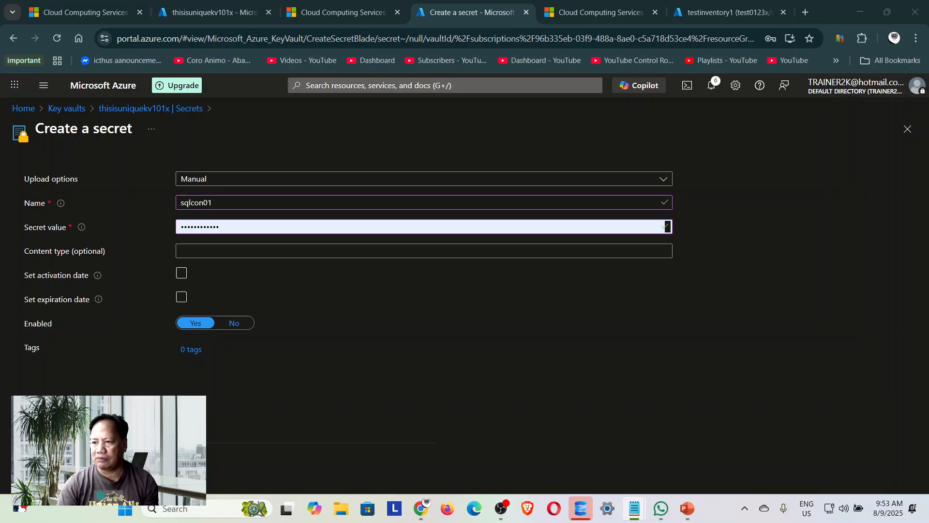
{"action": "left_click", "coordinate": [222, 230]}
{"action": "key", "text": "ctrl+a"}
{"action": "key", "text": "BackSpace"}
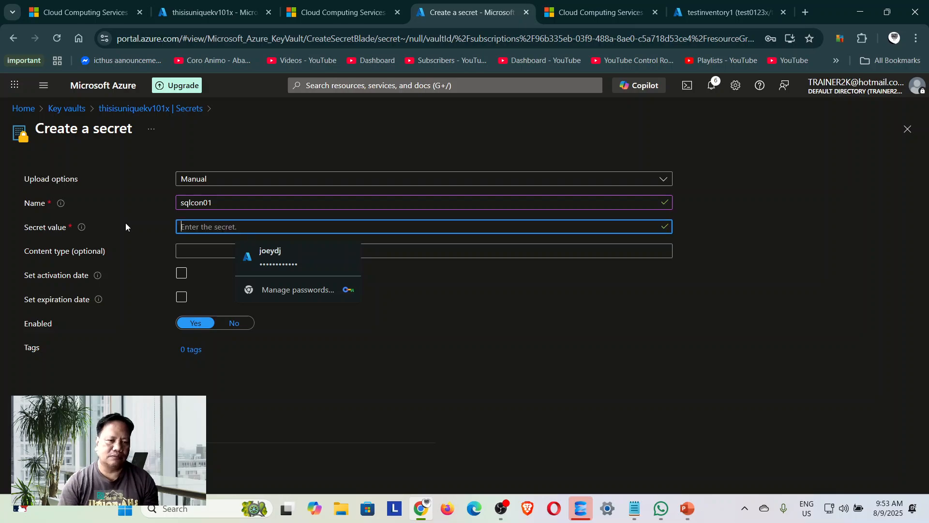
{"action": "key", "text": "ctrl+v"}
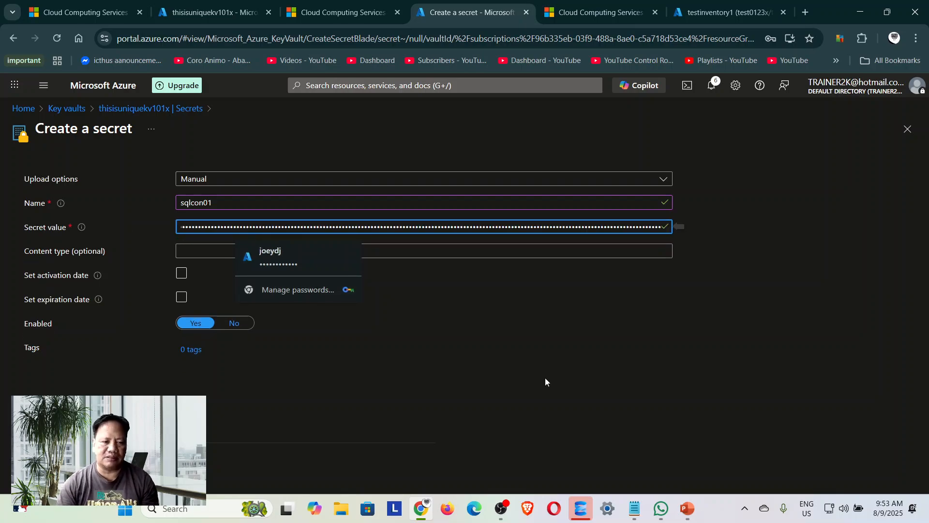
{"action": "left_click", "coordinate": [199, 324]}
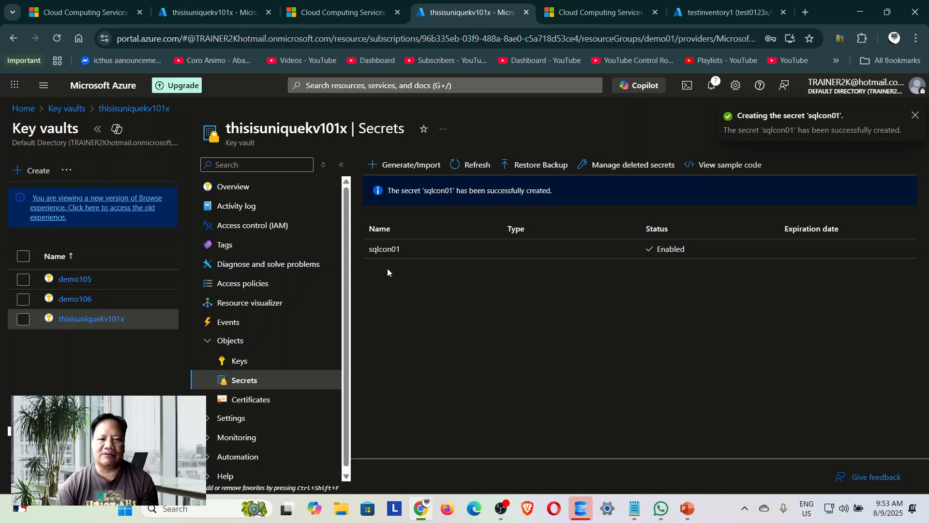
- Open the access control of the sqlcon01 secret, examine the Key Vault roles available for assignment, and leave without assigning one
{"action": "left_click", "coordinate": [385, 250]}
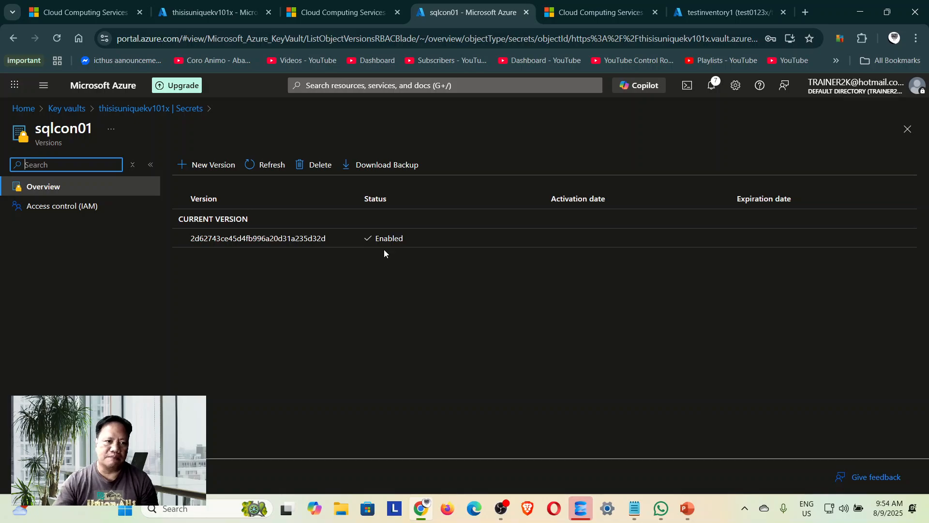
{"action": "left_click", "coordinate": [66, 208]}
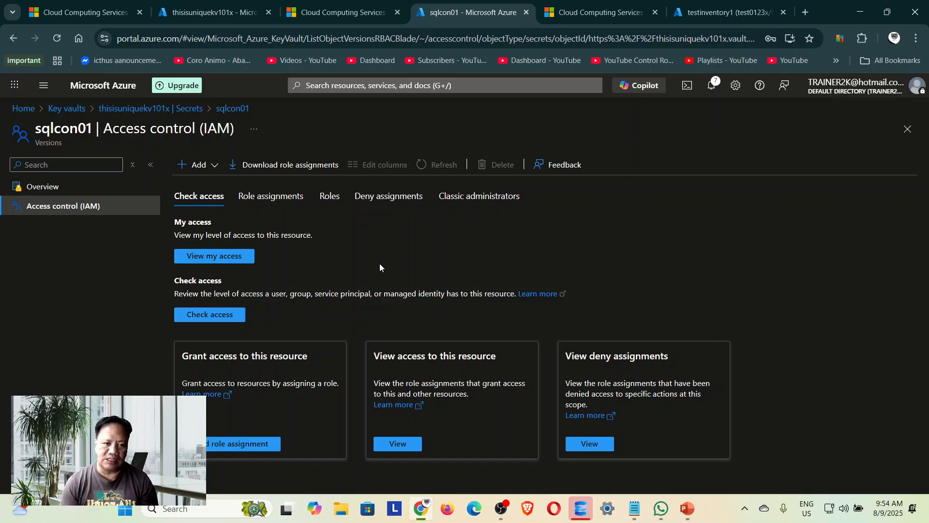
{"action": "left_click", "coordinate": [249, 445]}
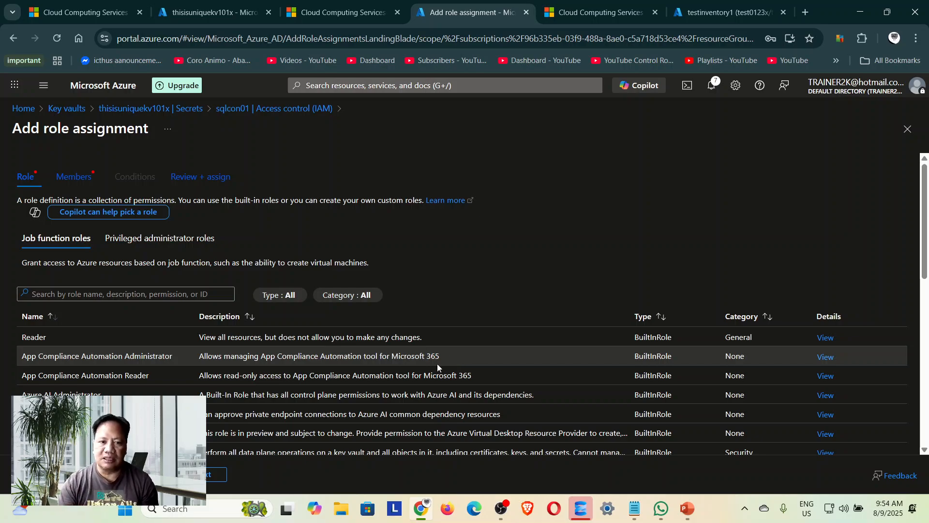
{"action": "scroll", "coordinate": [568, 285], "scroll_direction": "down", "scroll_amount": 3}
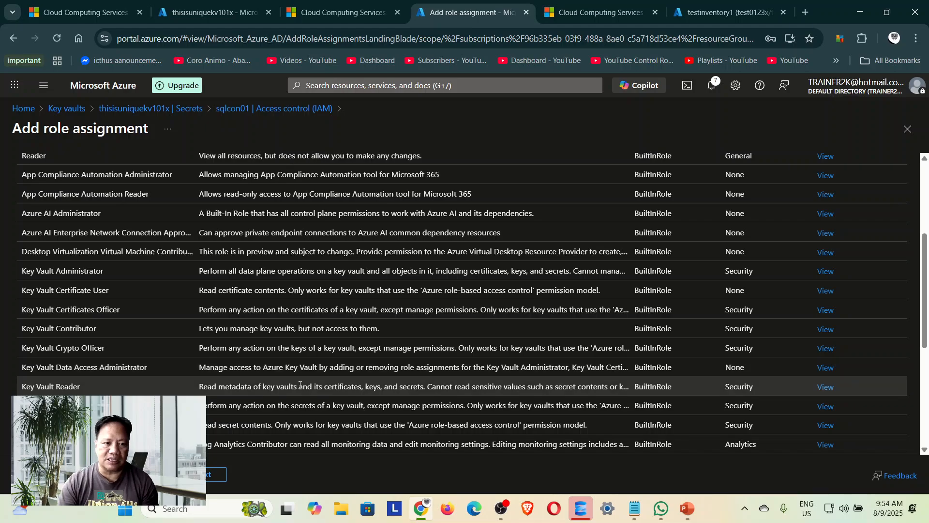
{"action": "scroll", "coordinate": [448, 386], "scroll_direction": "down", "scroll_amount": 1}
{"action": "scroll", "coordinate": [106, 402], "scroll_direction": "down", "scroll_amount": 1}
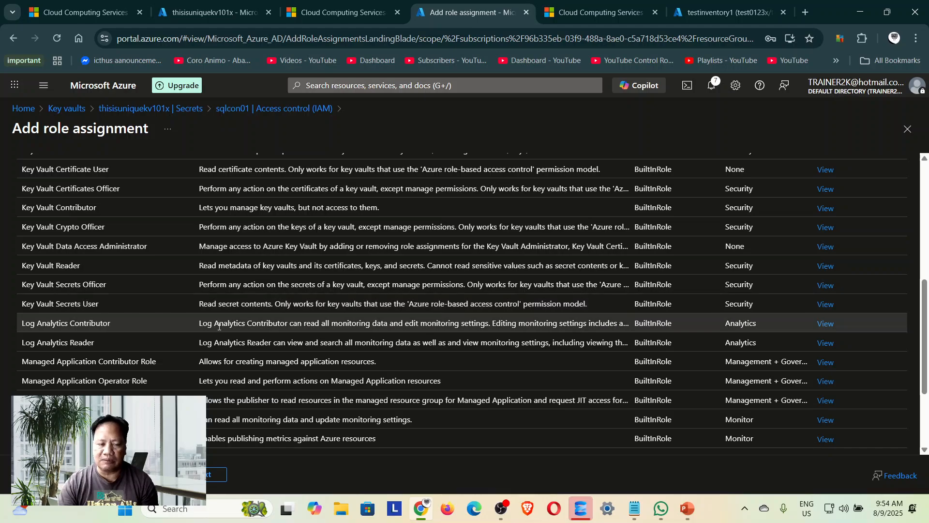
{"action": "scroll", "coordinate": [414, 311], "scroll_direction": "up", "scroll_amount": 1}
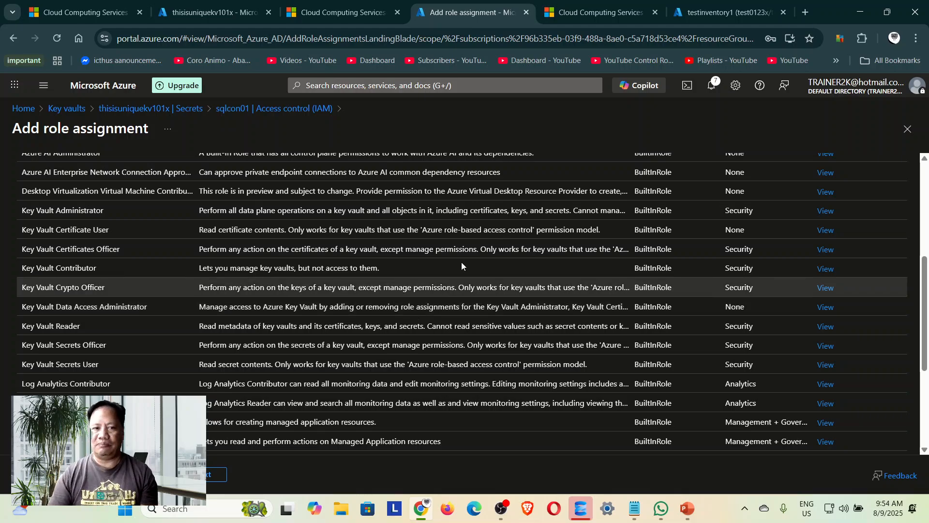
{"action": "left_click", "coordinate": [907, 128]}
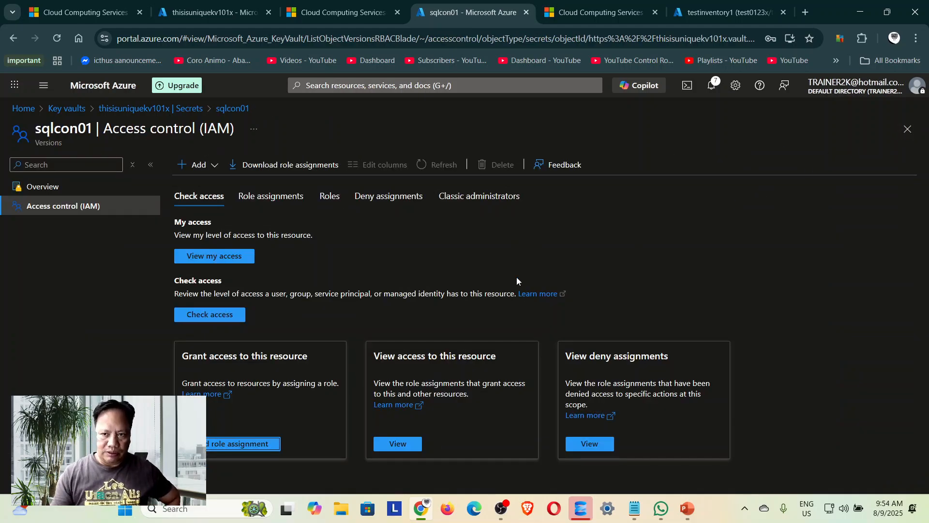
- Close the sqlcon01 secret and the key vault pages to return to the portal home page
{"action": "left_click", "coordinate": [907, 129]}
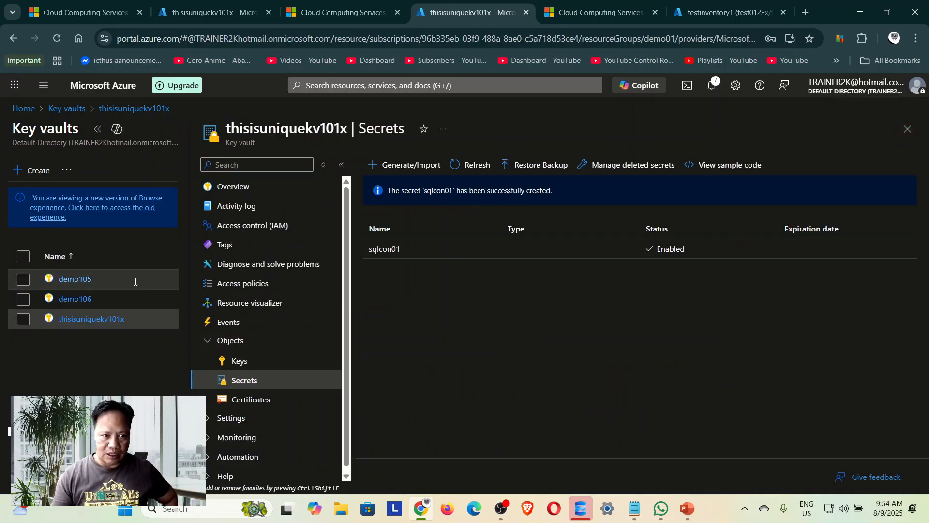
{"action": "left_click", "coordinate": [907, 128]}
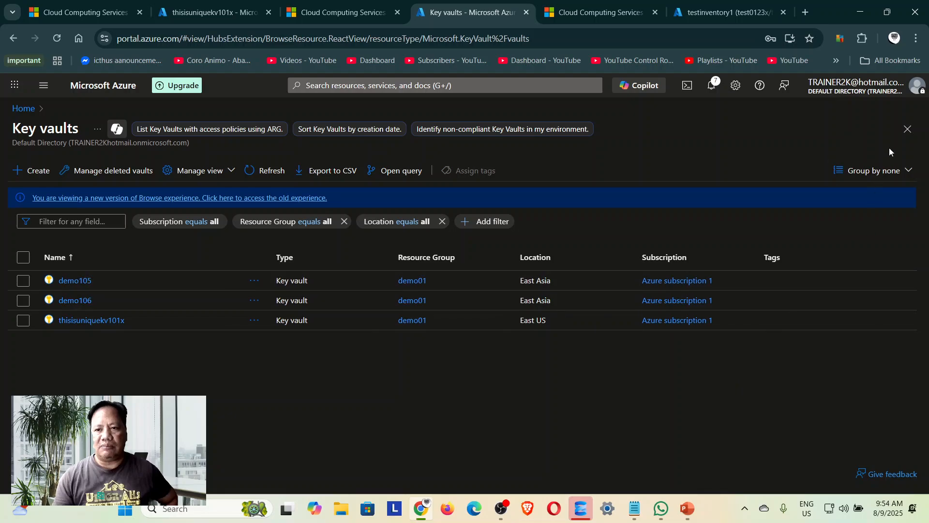
{"action": "left_click", "coordinate": [907, 129]}
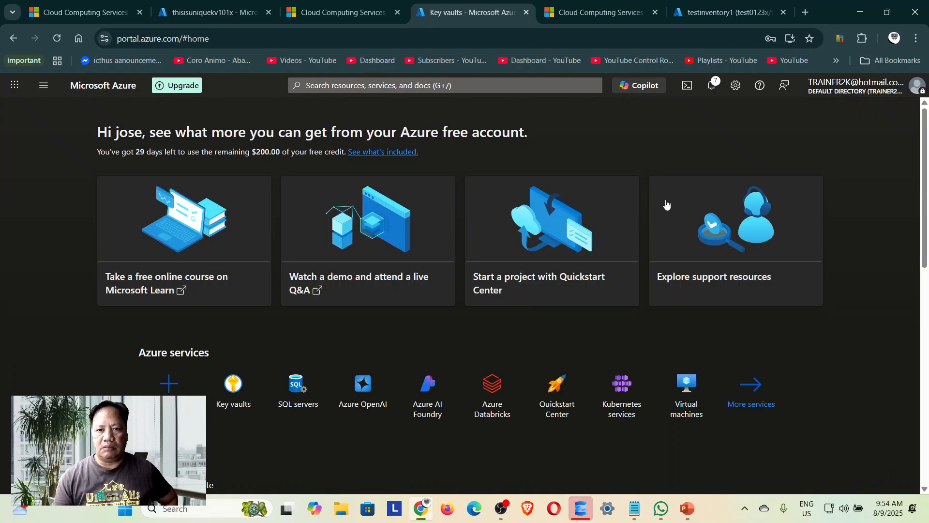
- Open the overview of the adb01 Azure Databricks service and place the ChatGPT window in front of it
{"action": "left_click", "coordinate": [484, 399]}
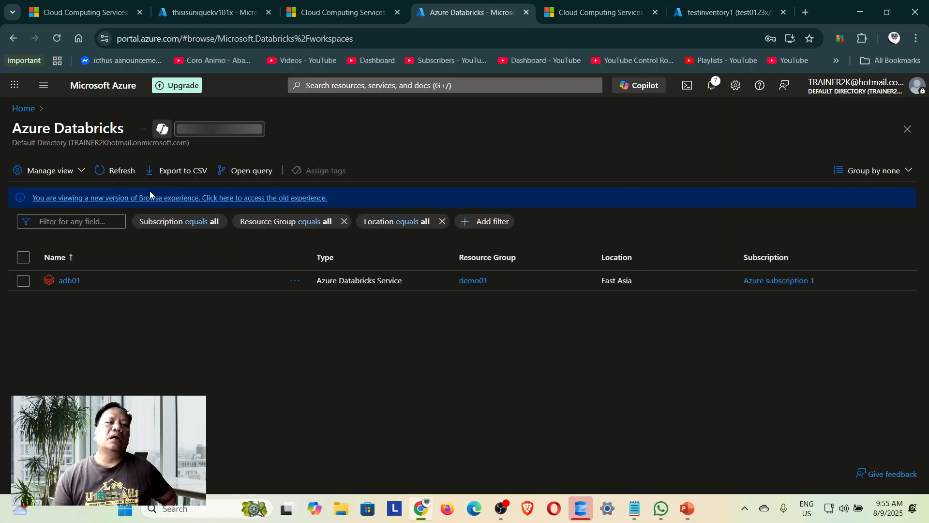
{"action": "left_click", "coordinate": [68, 281]}
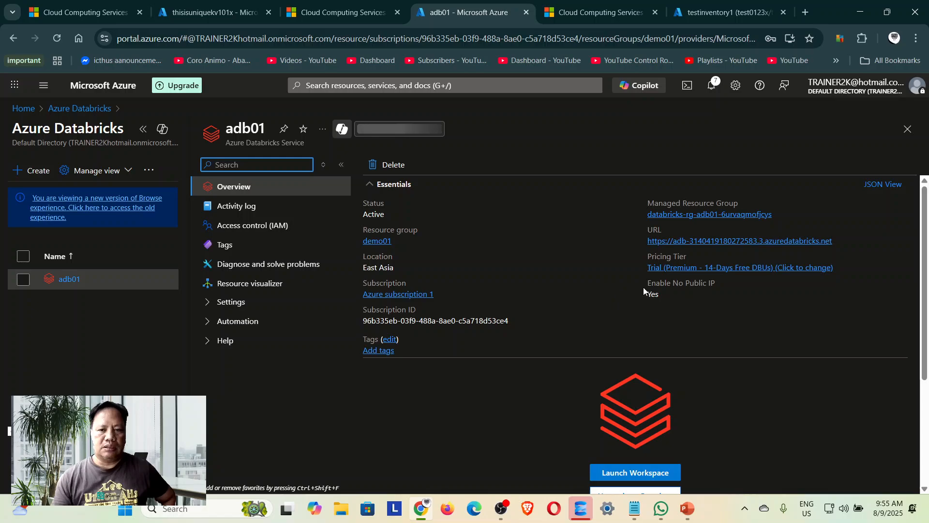
{"action": "key", "text": "alt+Tab"}
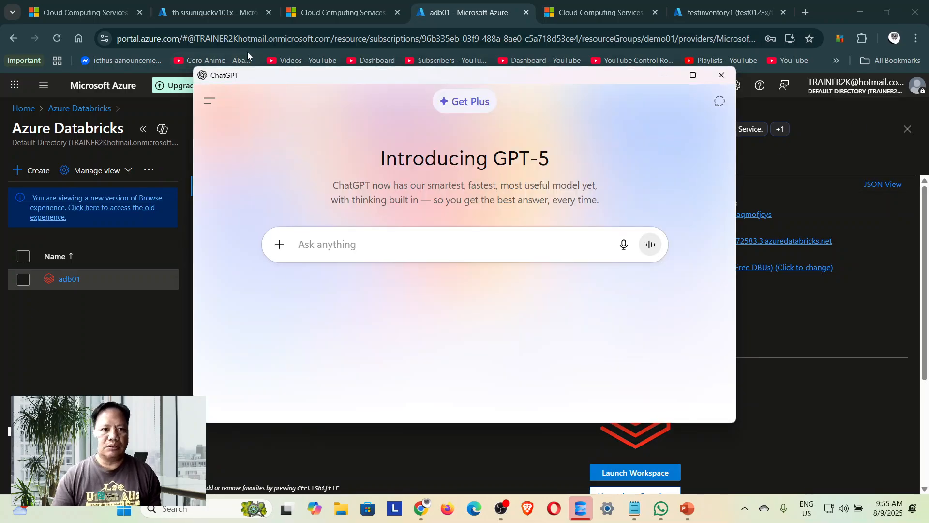
{"action": "left_click_drag", "start_coordinate": [420, 76], "coordinate": [928, 193]}
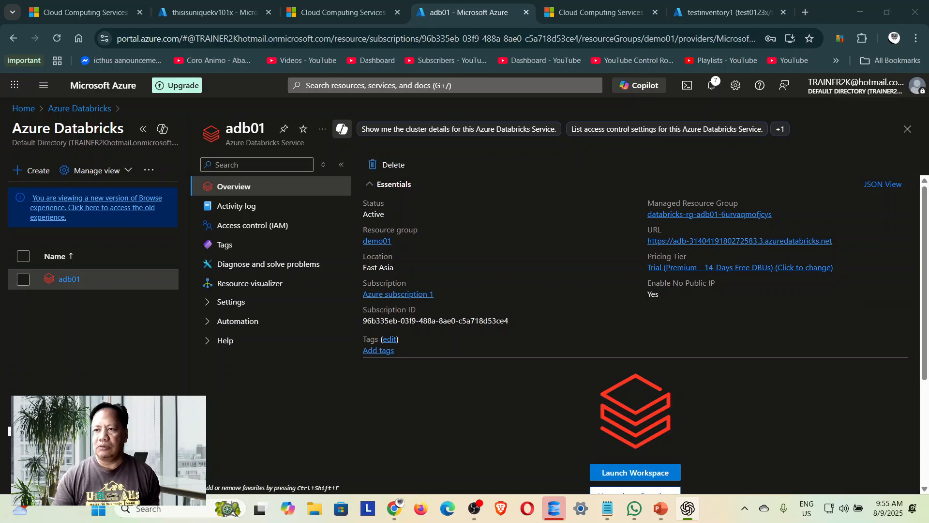
{"action": "left_click_drag", "start_coordinate": [928, 87], "coordinate": [537, 89]}
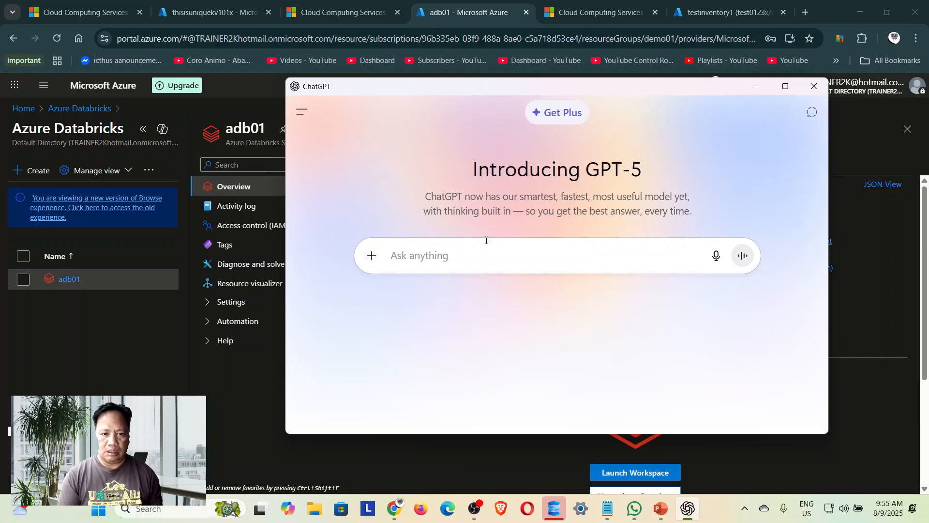
- Ask ChatGPT "secret scope ui for databricks" and read through its answer
{"action": "type", "text": "conne"}
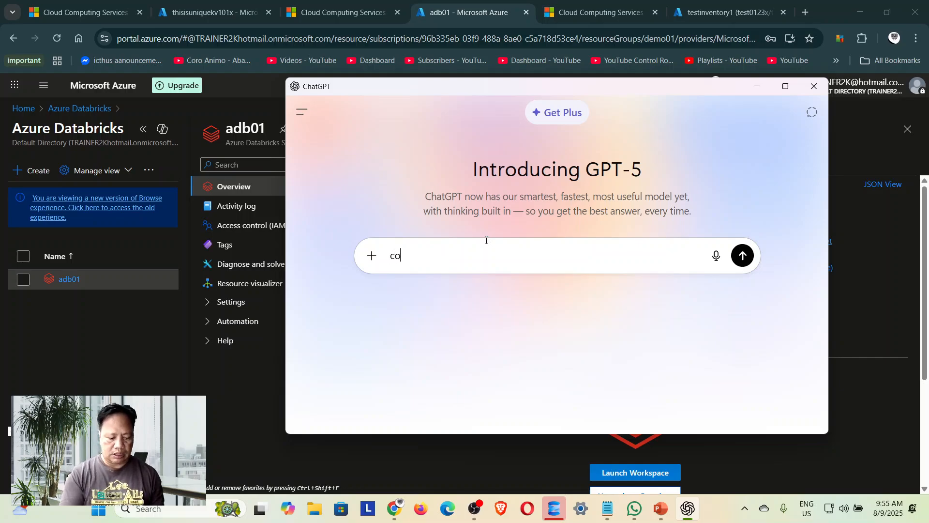
{"action": "key", "text": "BackSpace"}
{"action": "key", "text": "BackSpace"}
{"action": "key", "text": "BackSpace"}
{"action": "key", "text": "BackSpace"}
{"action": "key", "text": "BackSpace"}
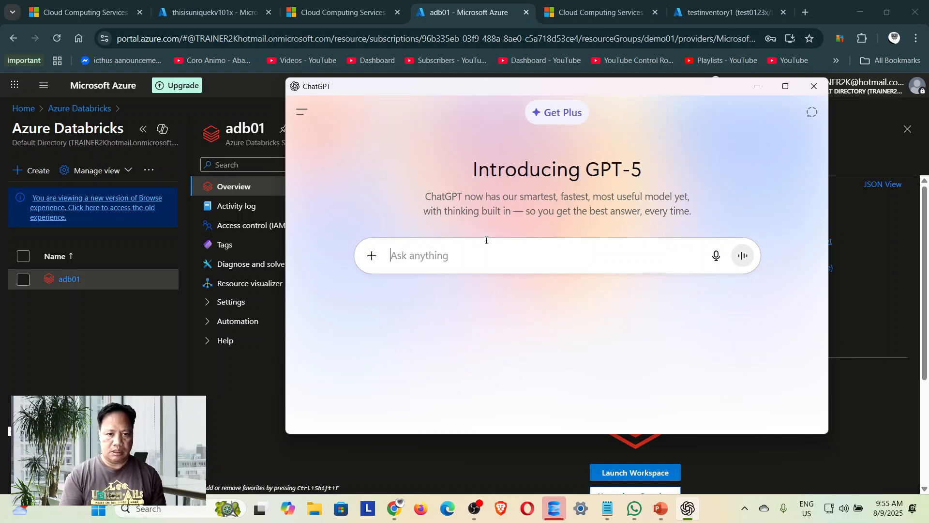
{"action": "type", "text": "secre"}
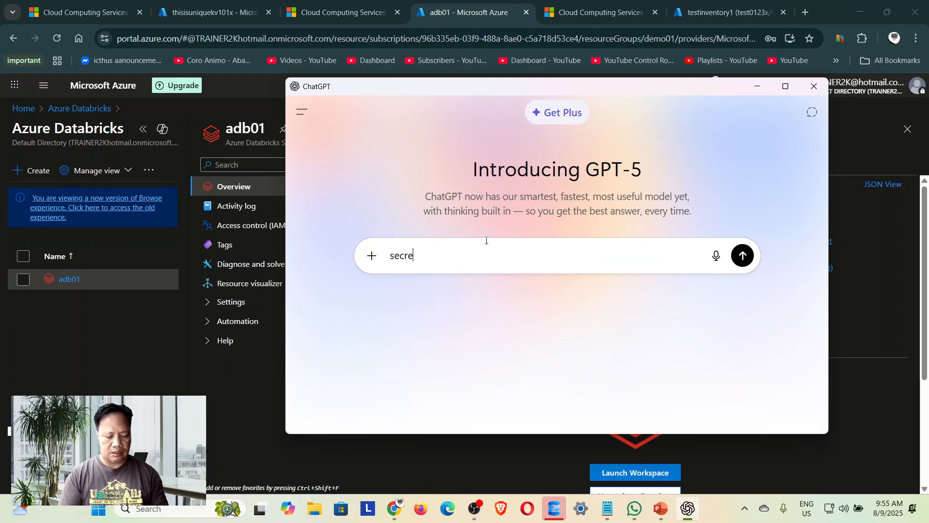
{"action": "type", "text": "t scope ui for"}
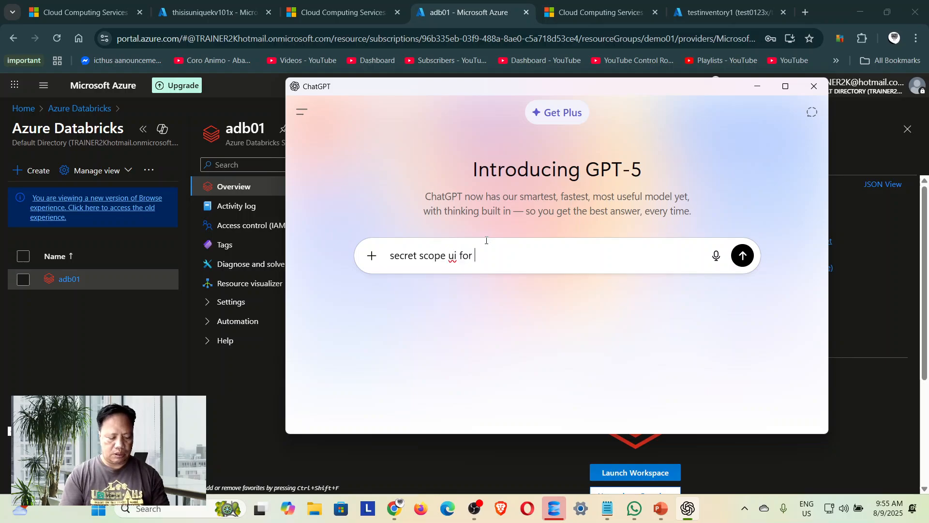
{"action": "type", "text": " data"}
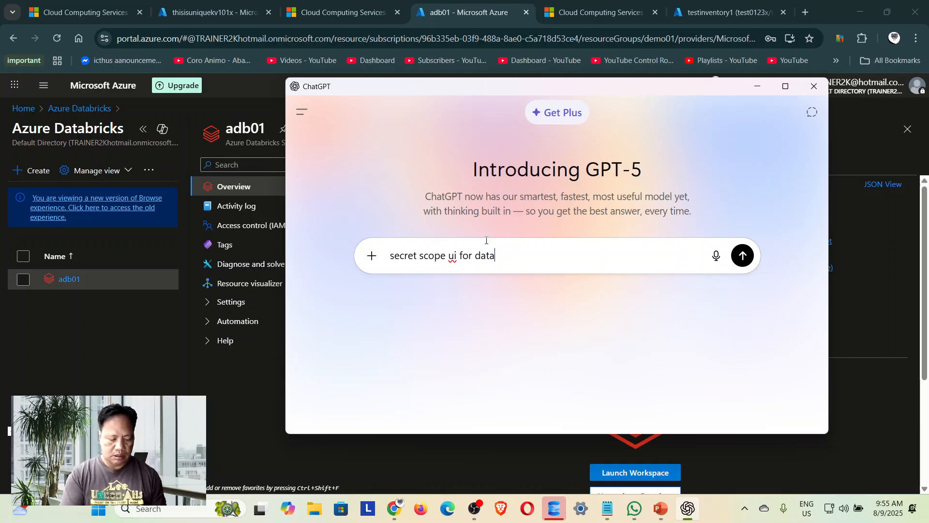
{"action": "type", "text": "bricks"}
{"action": "key", "text": "Return"}
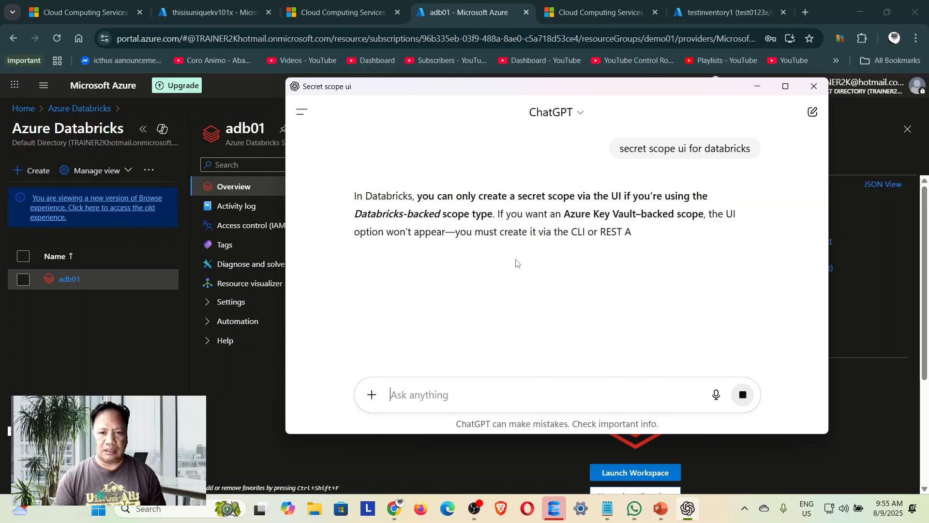
{"action": "scroll", "coordinate": [614, 310], "scroll_direction": "down", "scroll_amount": 6}
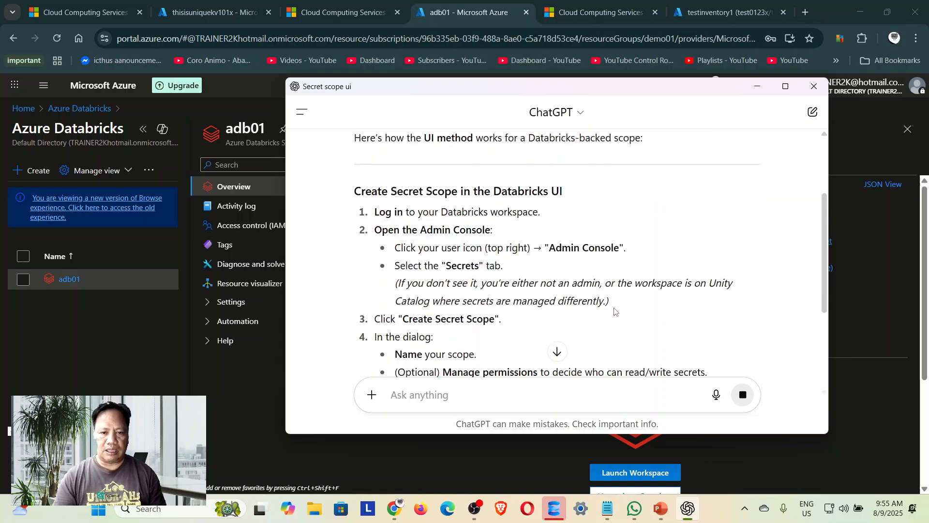
{"action": "scroll", "coordinate": [615, 312], "scroll_direction": "down", "scroll_amount": 3}
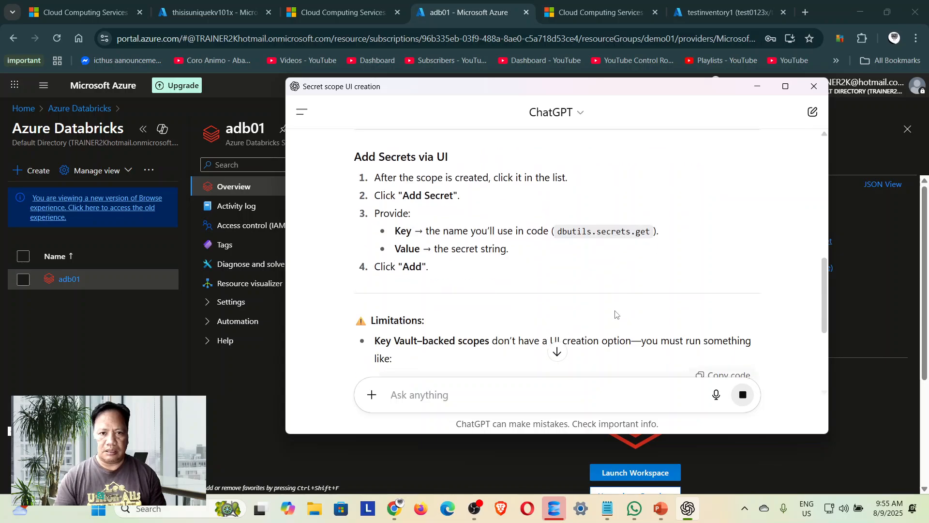
{"action": "scroll", "coordinate": [615, 314], "scroll_direction": "down", "scroll_amount": 2}
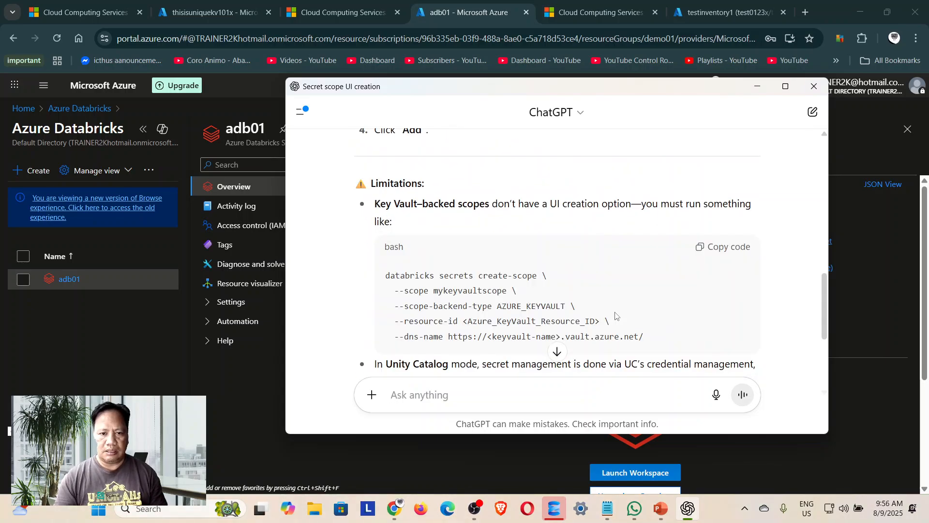
{"action": "scroll", "coordinate": [616, 314], "scroll_direction": "up", "scroll_amount": 10}
{"action": "scroll", "coordinate": [615, 314], "scroll_direction": "up", "scroll_amount": 1}
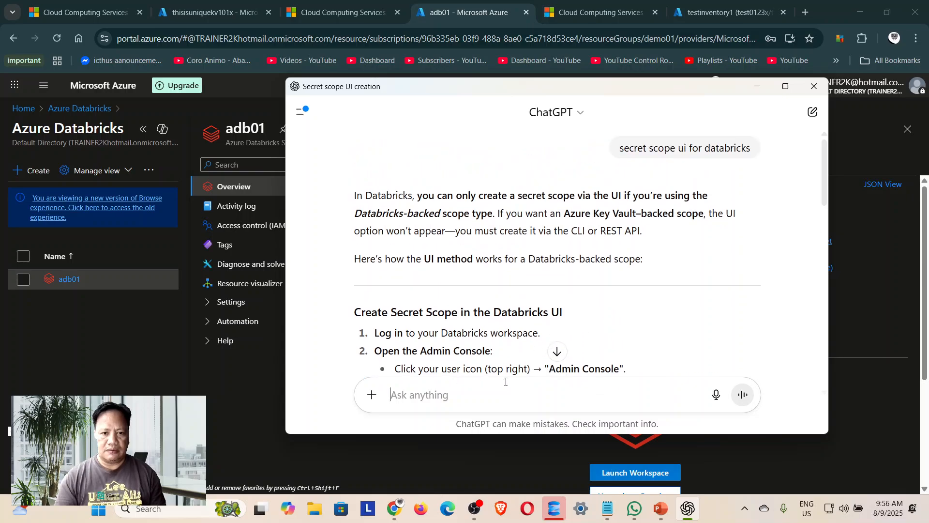
- Ask ChatGPT "add secret scope to databricks using ui", examine the suggested steps and notes, and move the chat window out of view
{"action": "type", "text": "asd"}
{"action": "key", "text": "BackSpace"}
{"action": "key", "text": "BackSpace"}
{"action": "key", "text": "BackSpace"}
{"action": "type", "text": "dd"}
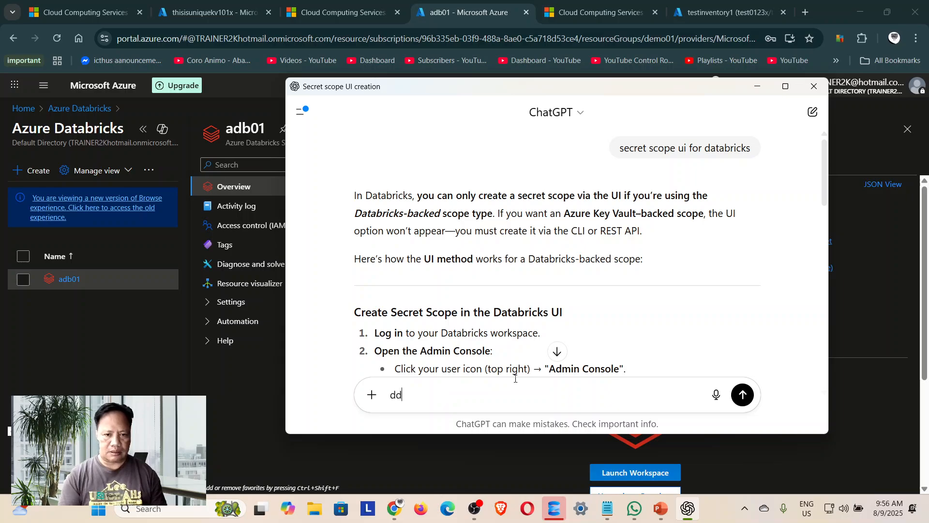
{"action": "key", "text": "BackSpace"}
{"action": "key", "text": "BackSpace"}
{"action": "type", "text": "a"}
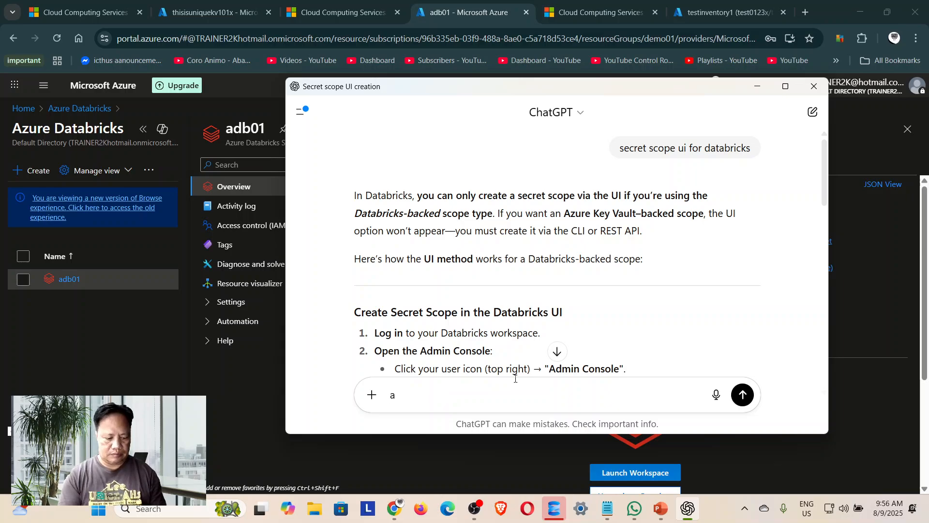
{"action": "type", "text": "dd secret"}
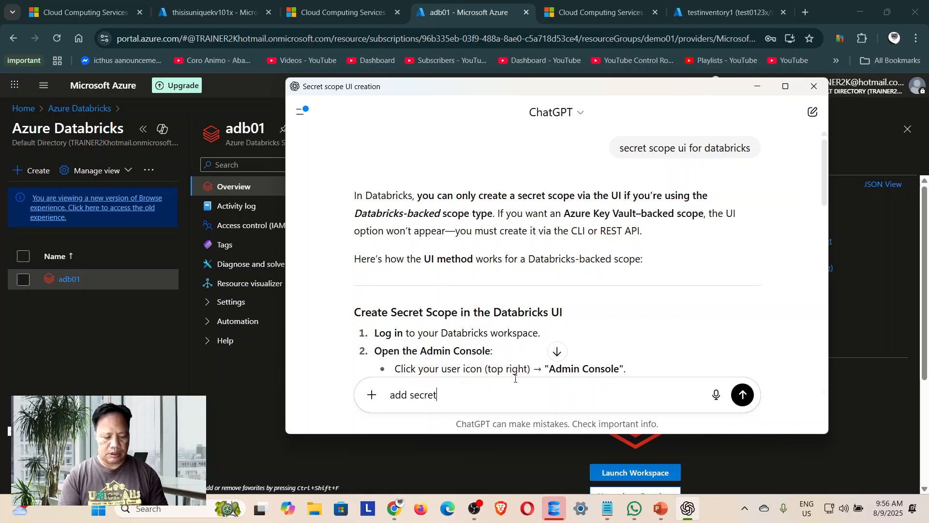
{"action": "type", "text": " scope "}
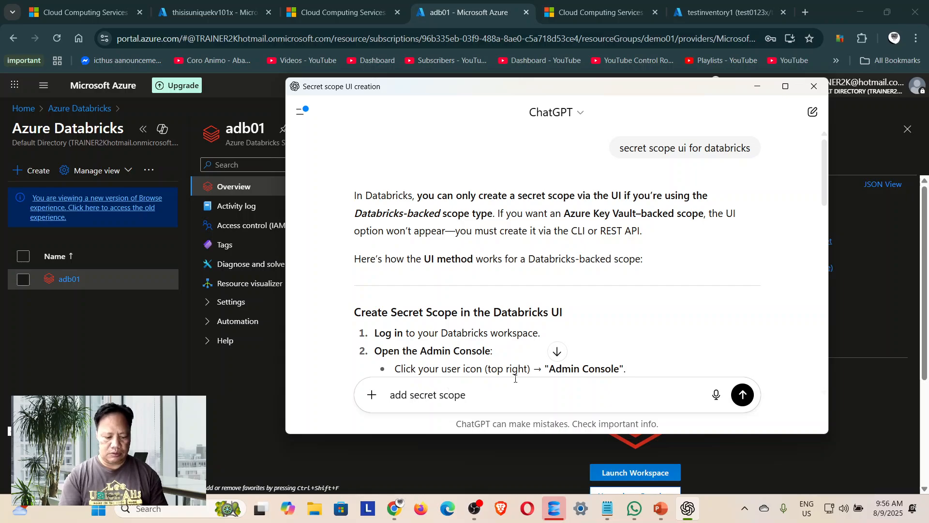
{"action": "type", "text": "to datab"}
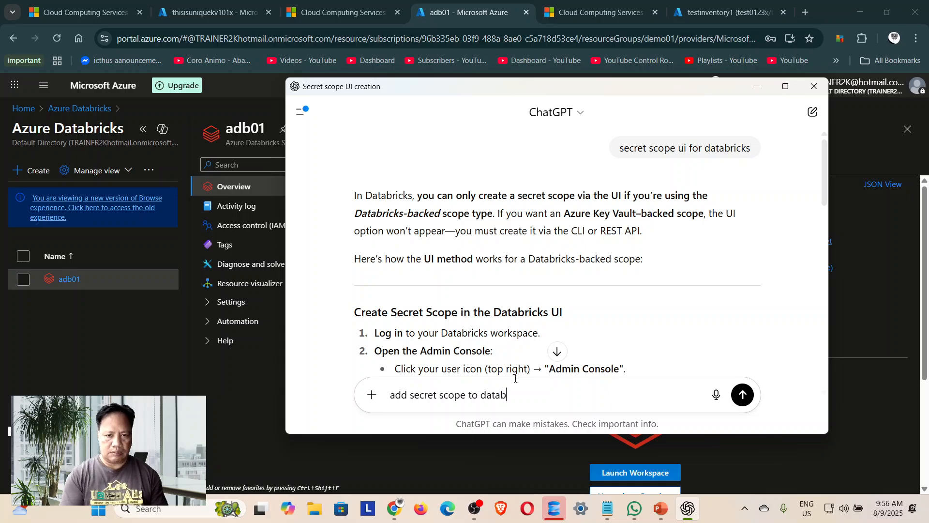
{"action": "type", "text": "ricks using ui"}
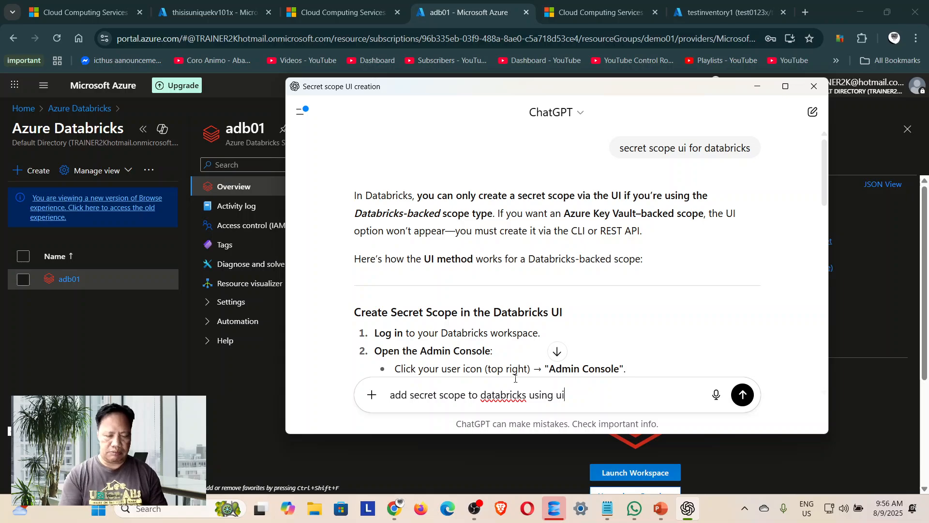
{"action": "key", "text": "Return"}
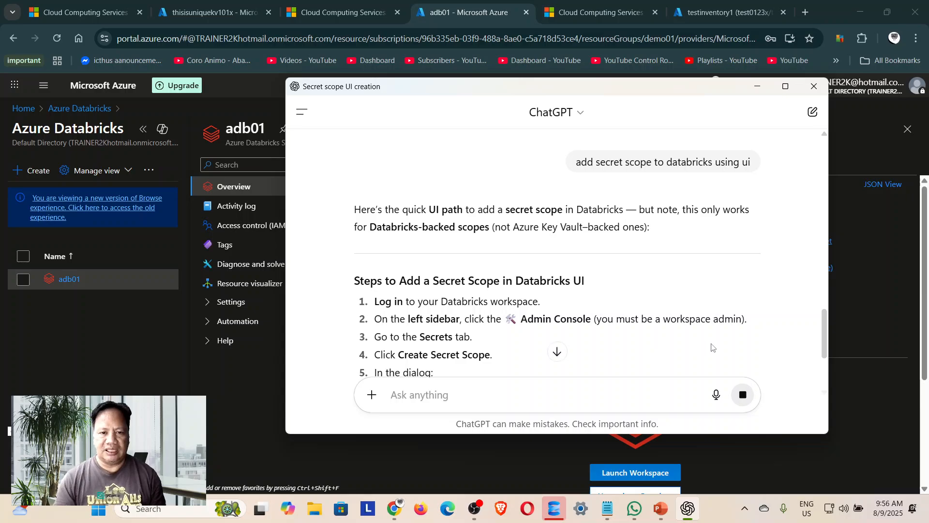
{"action": "scroll", "coordinate": [638, 319], "scroll_direction": "down", "scroll_amount": 6}
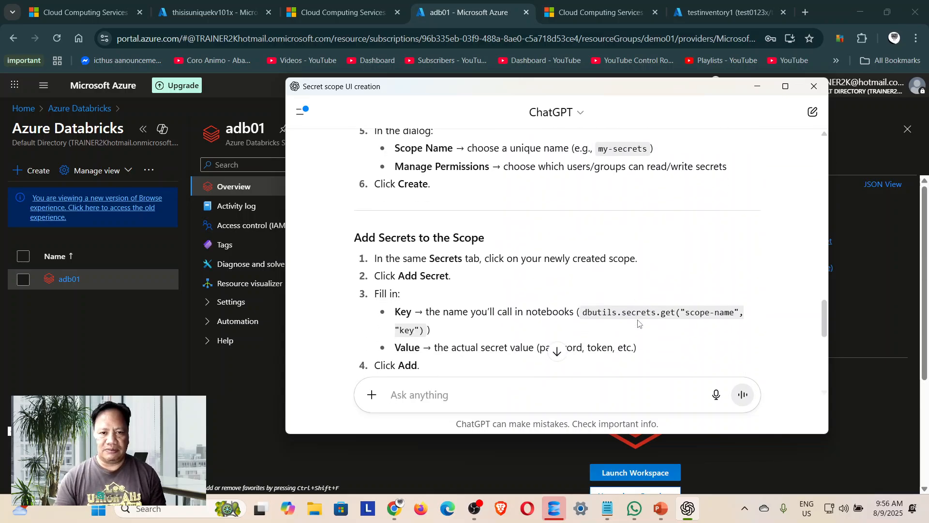
{"action": "scroll", "coordinate": [637, 323], "scroll_direction": "down", "scroll_amount": 4}
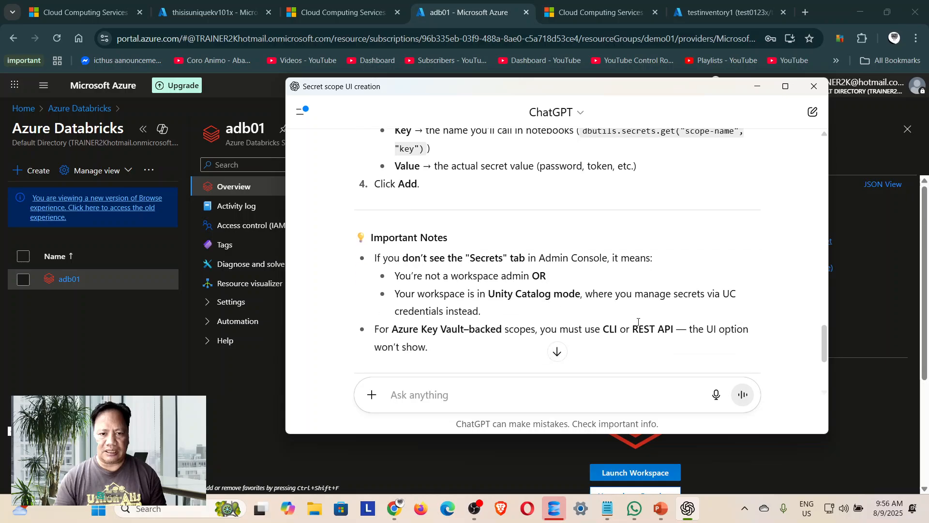
{"action": "scroll", "coordinate": [638, 327], "scroll_direction": "up", "scroll_amount": 1}
{"action": "scroll", "coordinate": [638, 326], "scroll_direction": "up", "scroll_amount": 10}
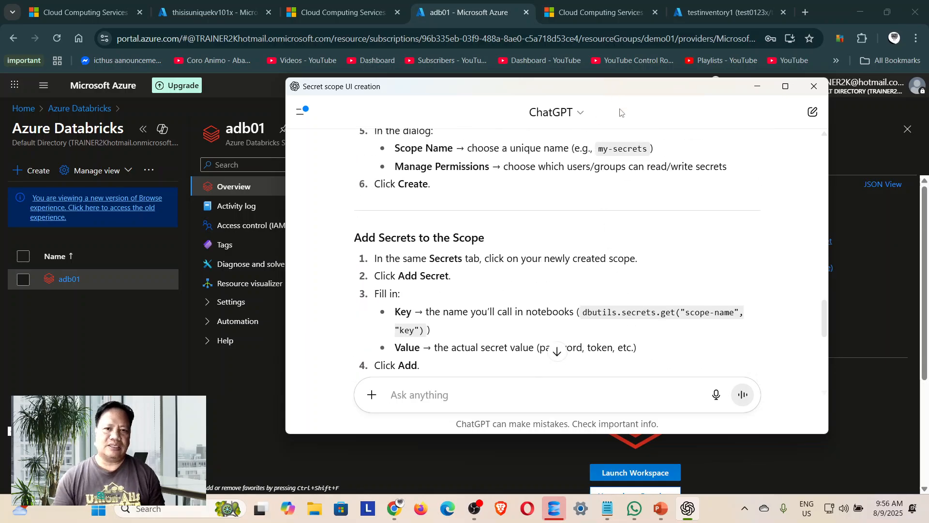
{"action": "scroll", "coordinate": [626, 199], "scroll_direction": "up", "scroll_amount": 10}
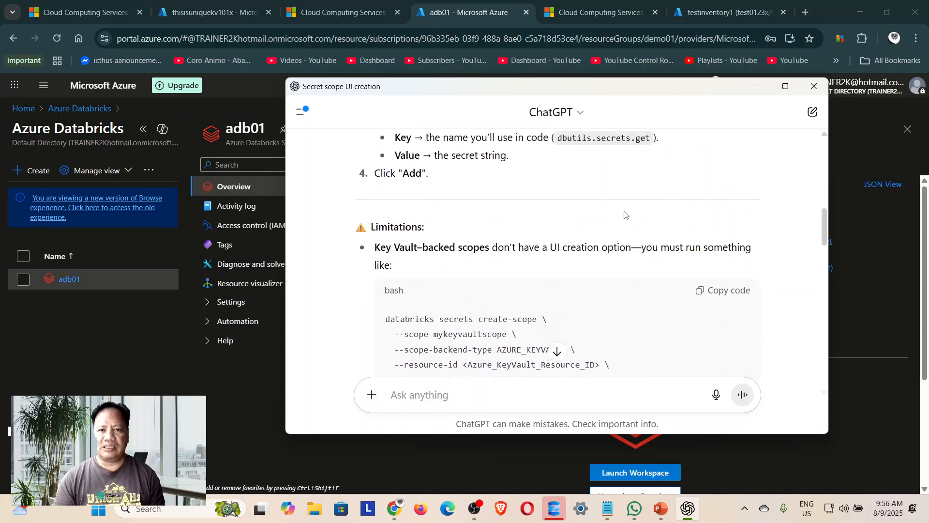
{"action": "left_click_drag", "start_coordinate": [583, 88], "coordinate": [928, 145]}
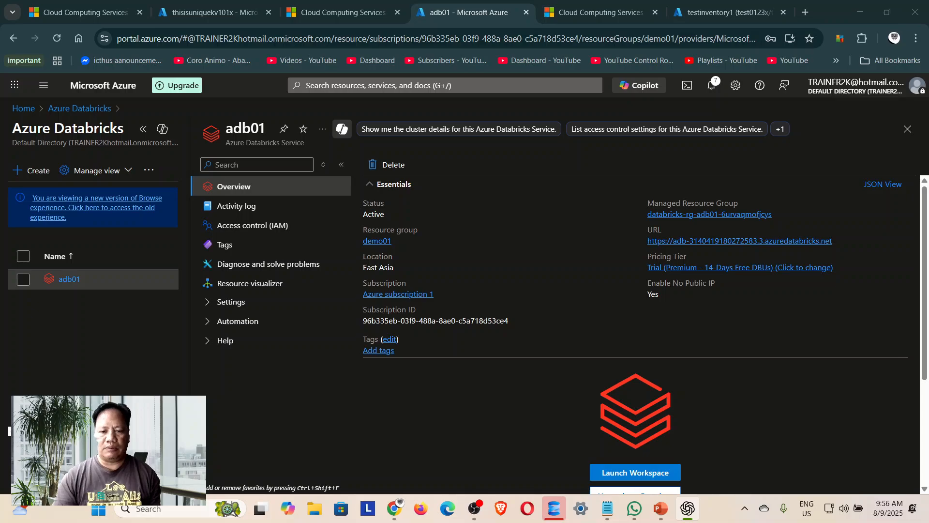
- Switch to the PowerPoint presentation on managing secrets in Azure Databricks and review the slides on granting Databricks access to the key vault
{"action": "left_click", "coordinate": [670, 514]}
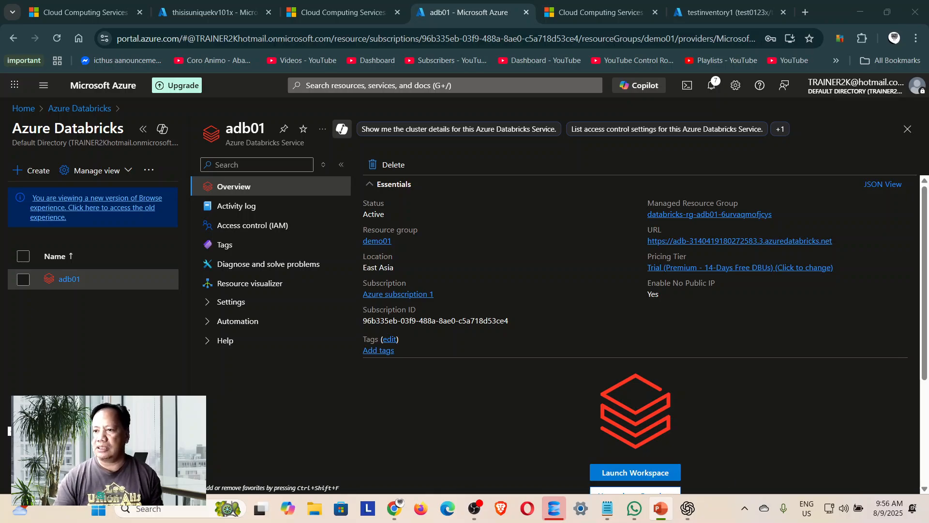
{"action": "left_click_drag", "start_coordinate": [928, 56], "coordinate": [718, 5]}
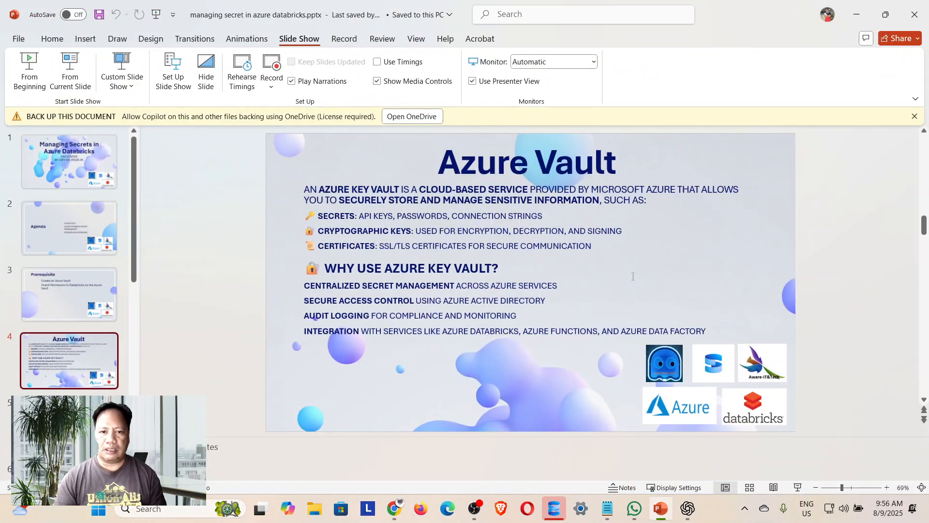
{"action": "left_click", "coordinate": [68, 361]}
{"action": "key", "text": "Down"}
{"action": "key", "text": "Down"}
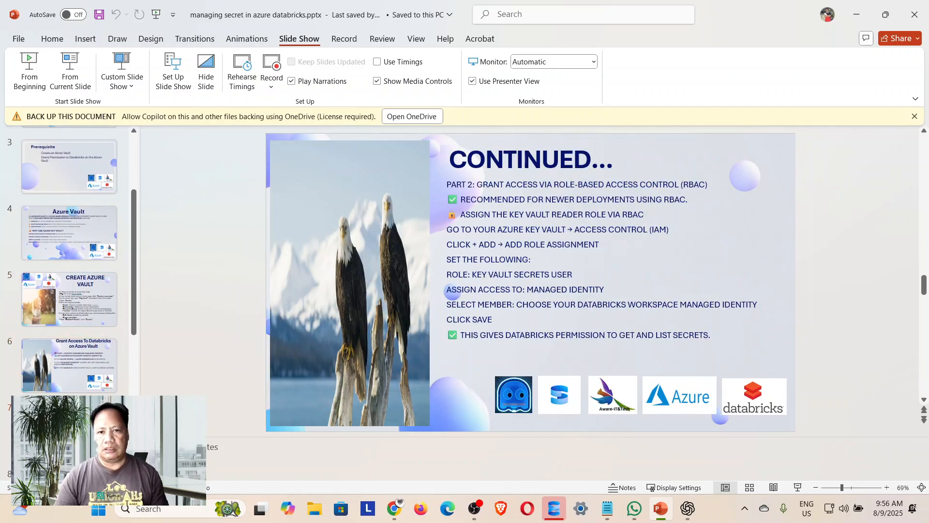
{"action": "left_click", "coordinate": [80, 357]}
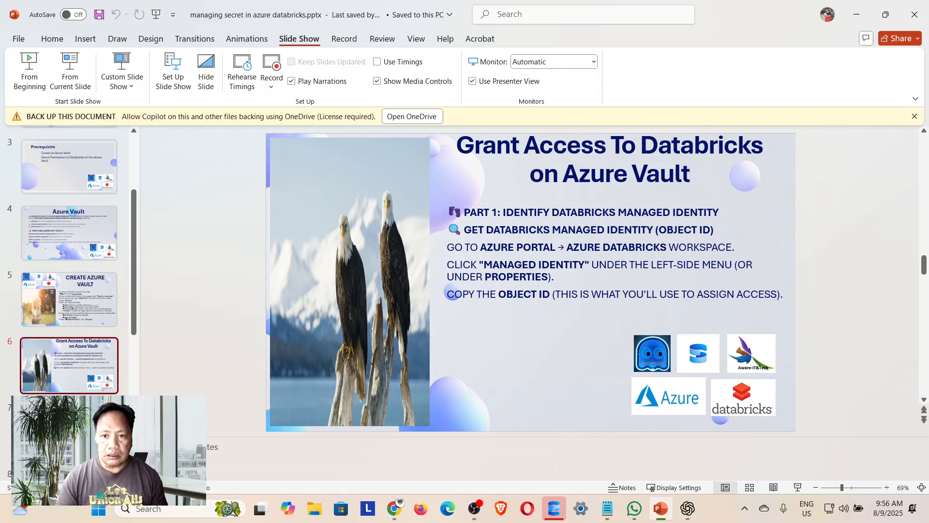
{"action": "key", "text": "Down"}
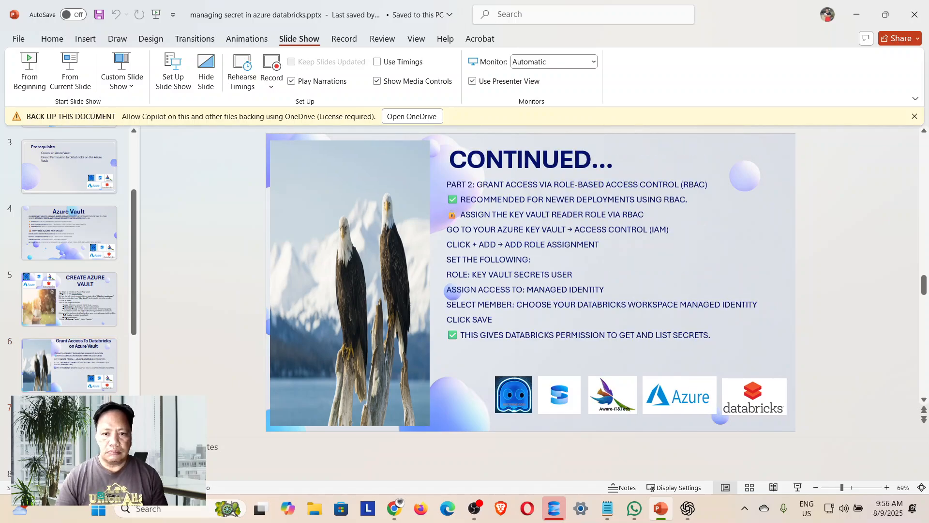